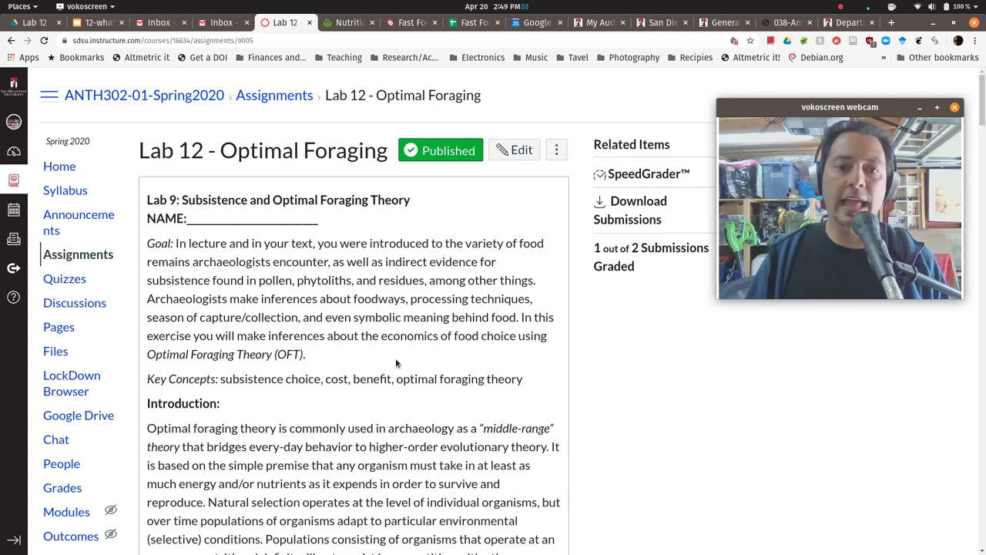
Scroll the Lab 12 assignment down to the Lab Procedure section and its spreadsheet link
scroll(337, 332, "down", 3)
scroll(277, 437, "down", 6)
scroll(347, 423, "down", 2)
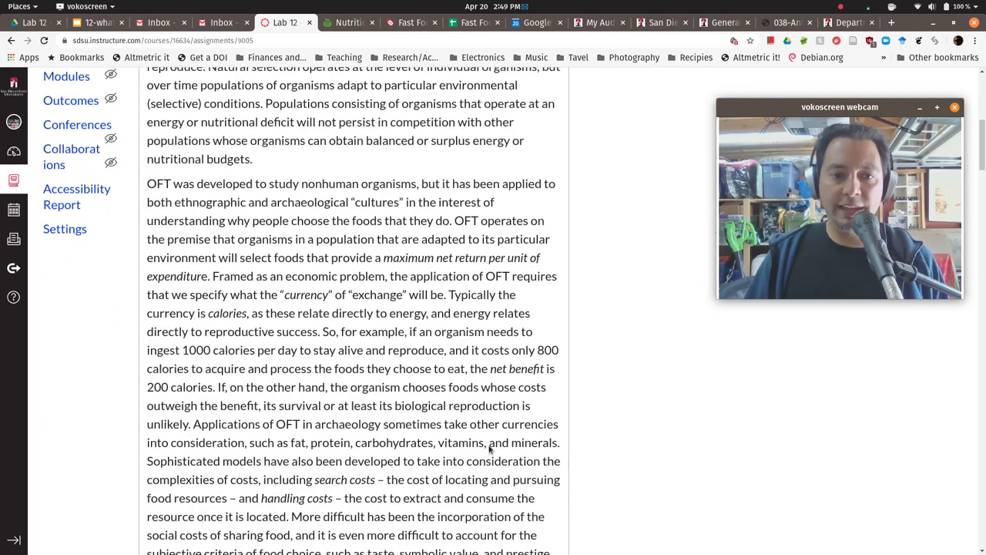
scroll(408, 412, "down", 1)
scroll(407, 395, "down", 4)
scroll(407, 395, "down", 6)
scroll(425, 271, "down", 2)
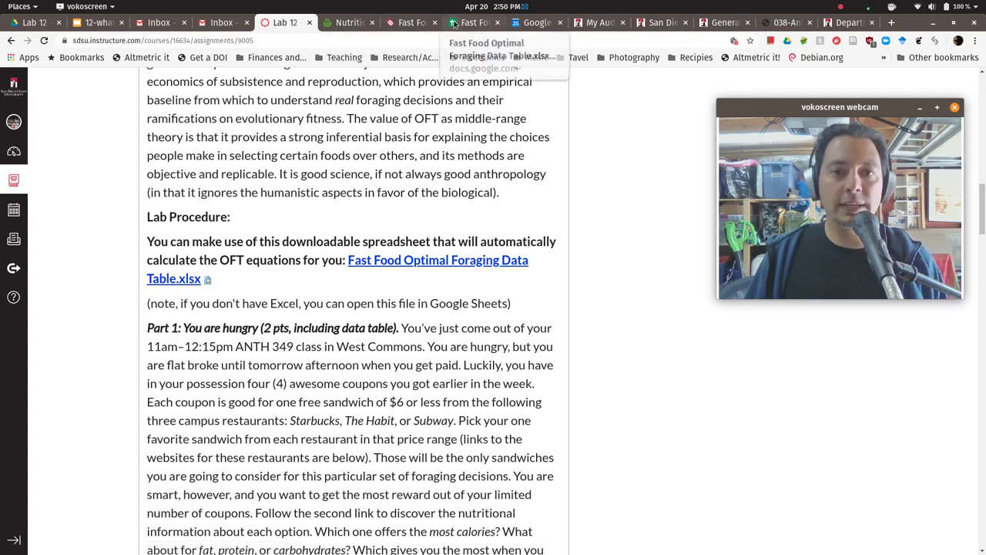
Switch to the Fast Food Optimal Foraging Data Table spreadsheet tab
left_click(471, 23)
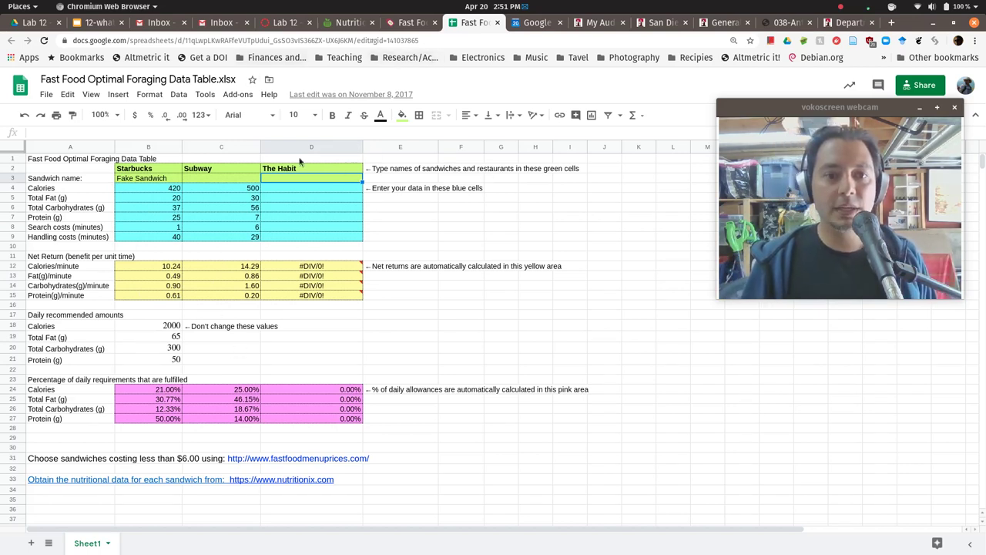
Return to Lab 12 and review the Part 1 instructions with the sandwich price and nutrition links
left_click(285, 23)
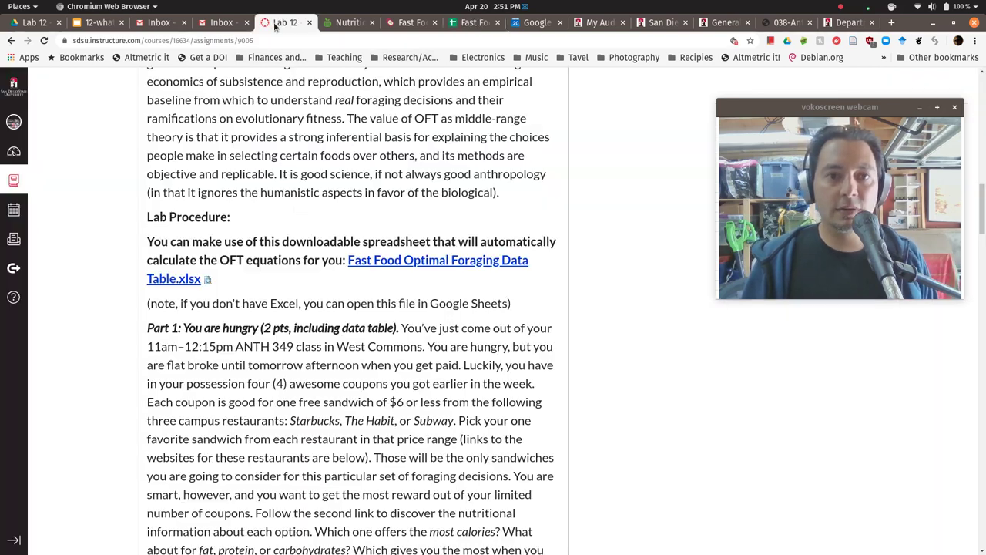
scroll(307, 349, "down", 2)
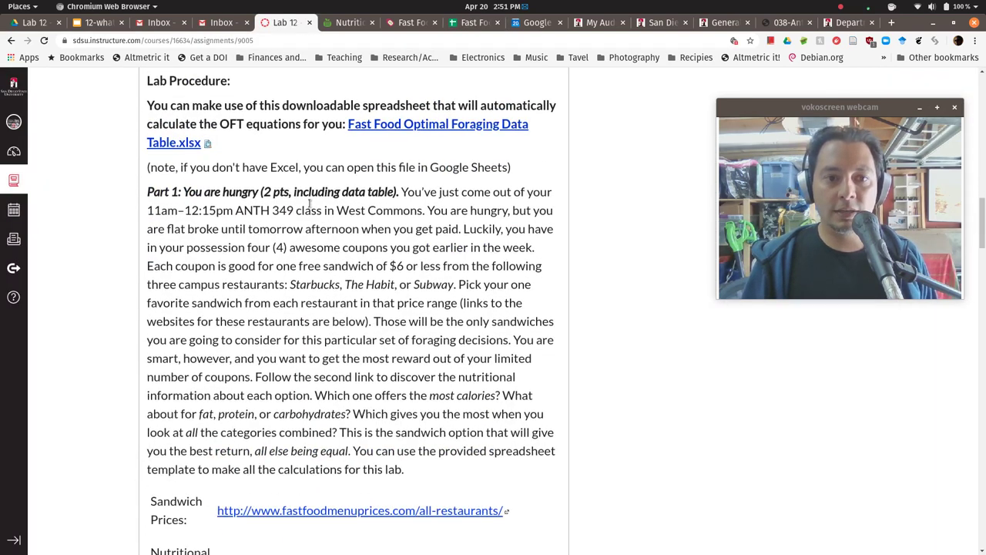
scroll(310, 203, "down", 3)
scroll(293, 432, "up", 3)
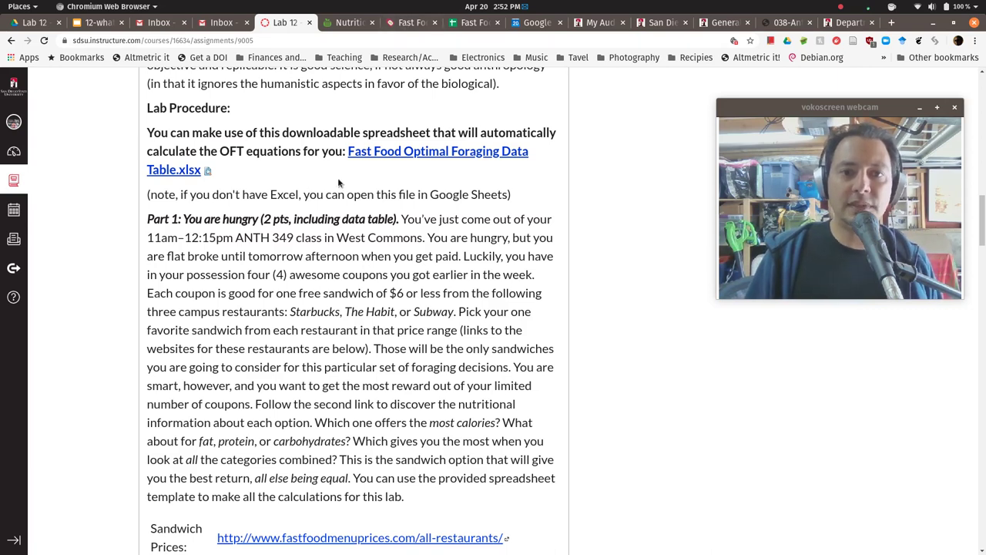
scroll(356, 176, "down", 3)
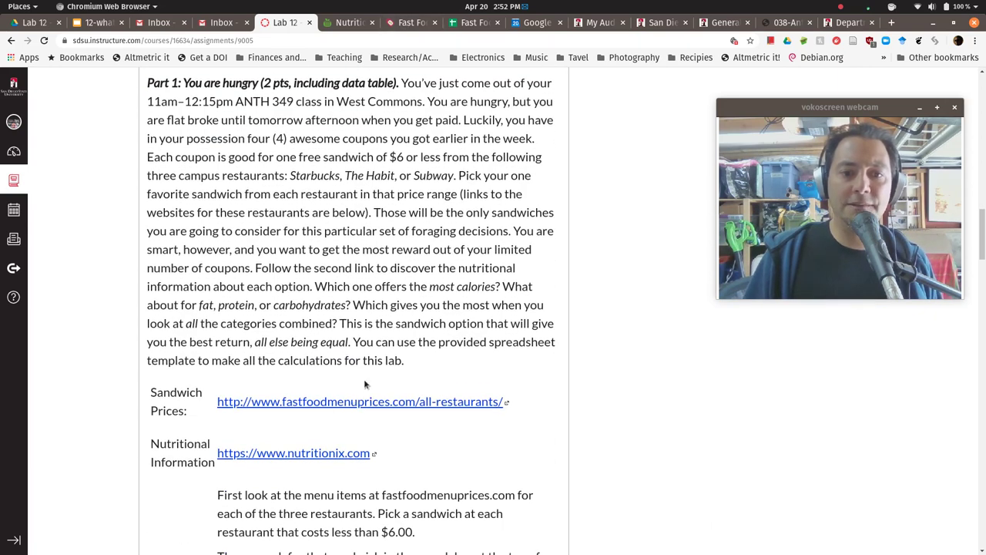
Search the menu price site for 'the habit' and view its Burgers prices, Dbl Charburger $4.45
left_click(407, 25)
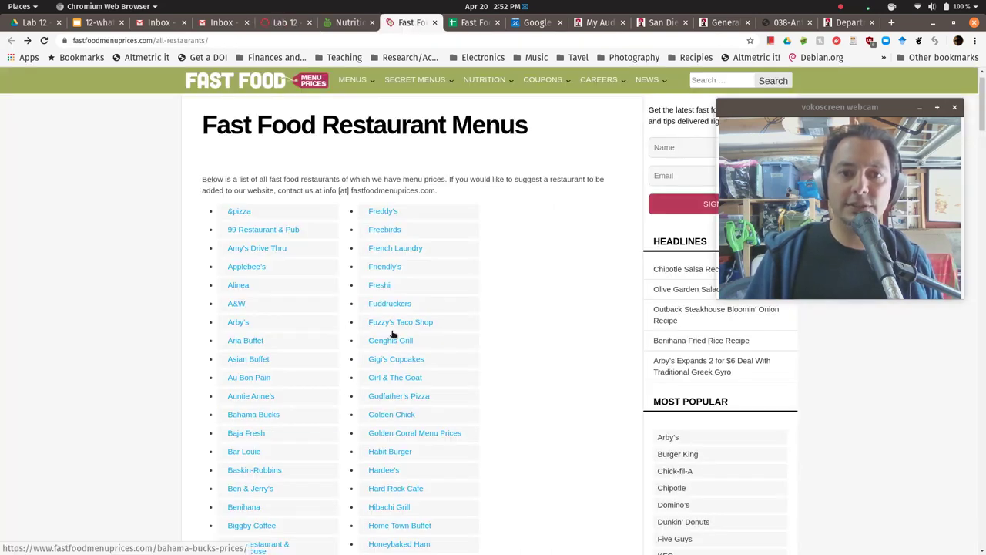
left_click(721, 80)
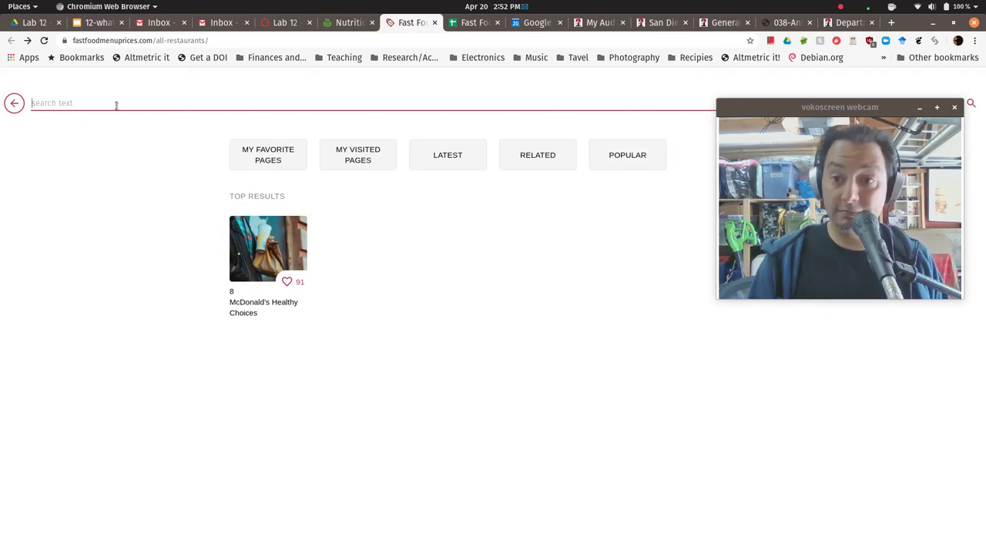
type("the ha")
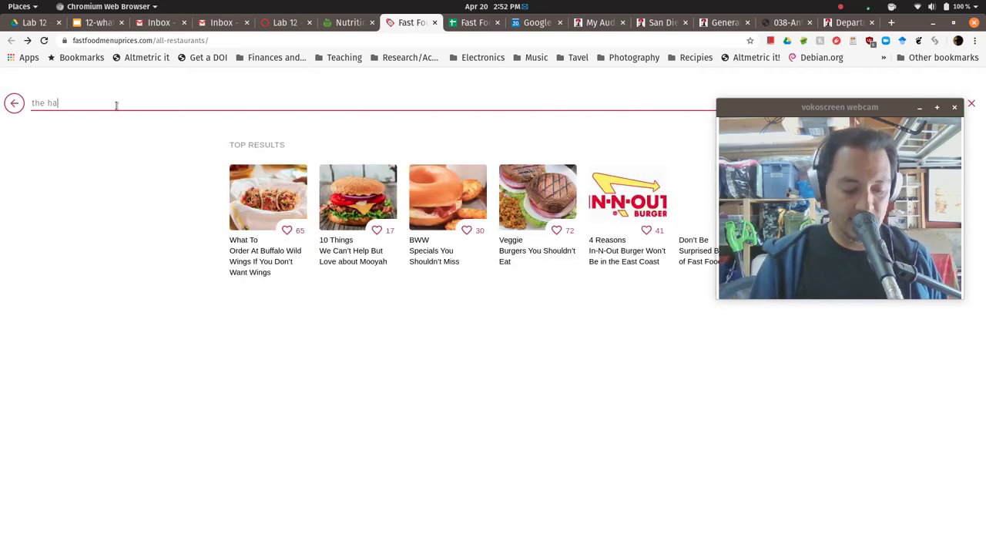
type("bit")
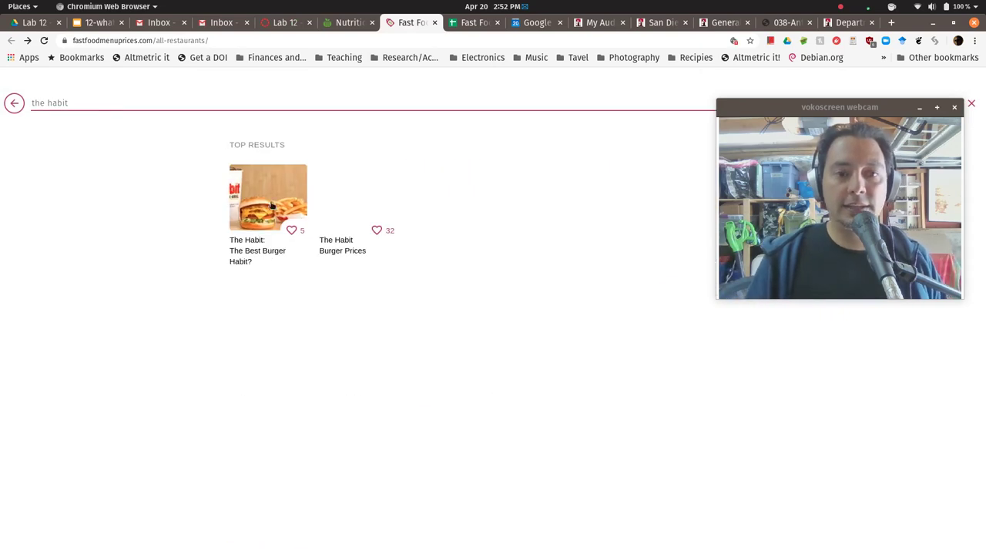
left_click(342, 252)
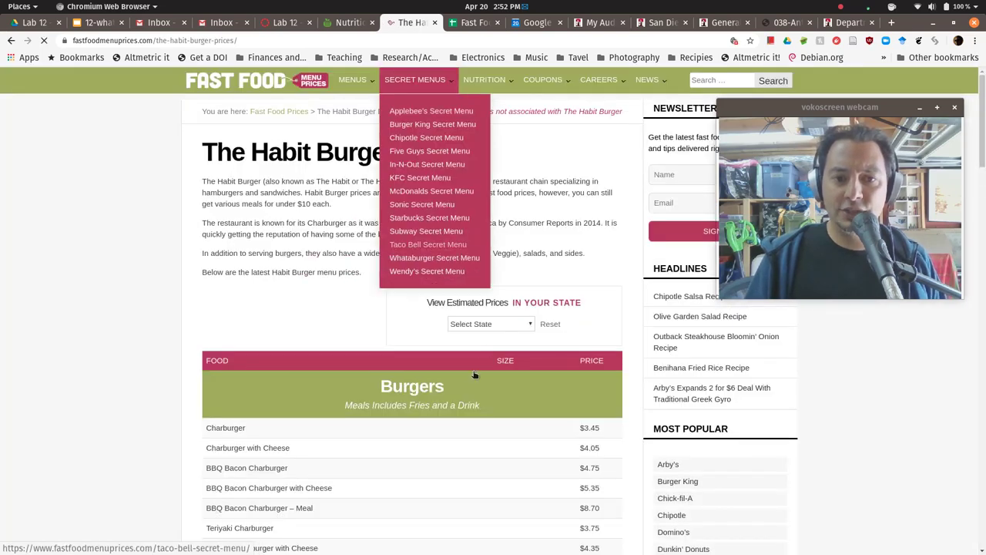
scroll(479, 375, "down", 3)
scroll(530, 420, "down", 3)
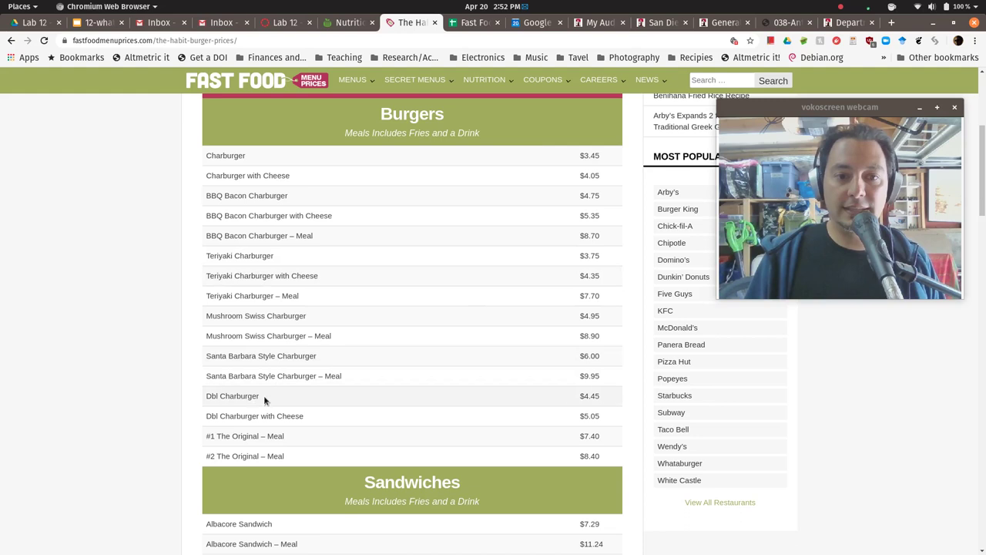
Look up Double Charburger on Seeded Bun on Nutritionix (640 calories, 39 g protein), then return to the sheet
left_click(349, 23)
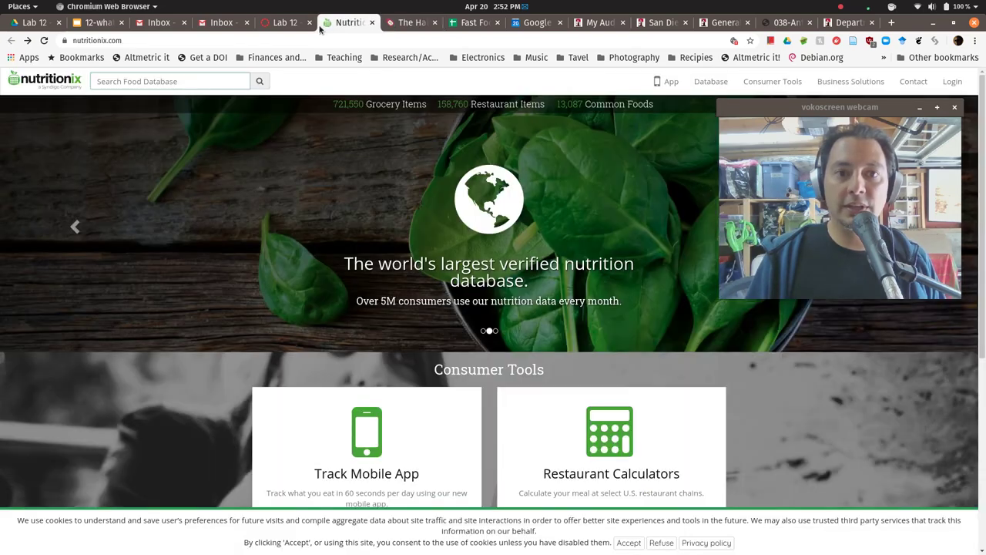
left_click(285, 22)
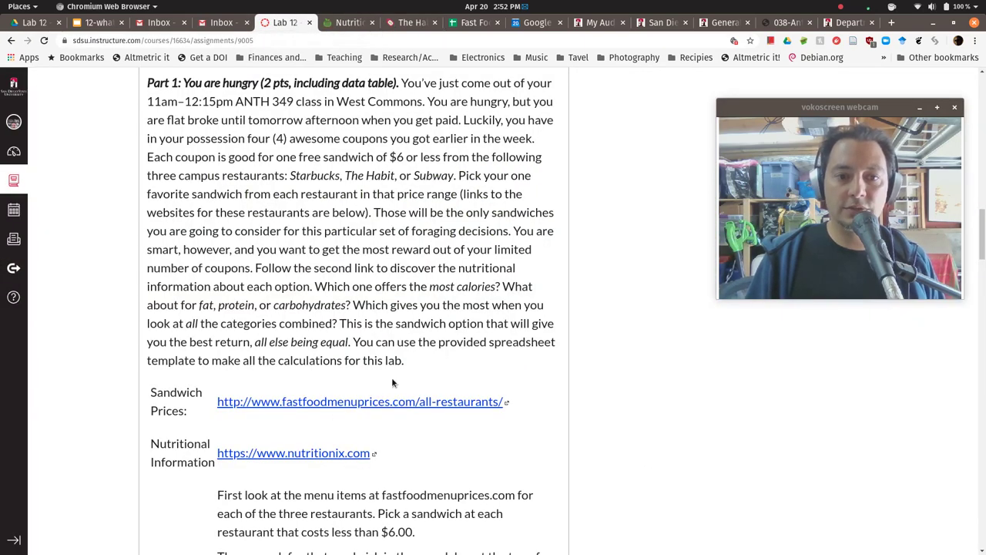
left_click(348, 22)
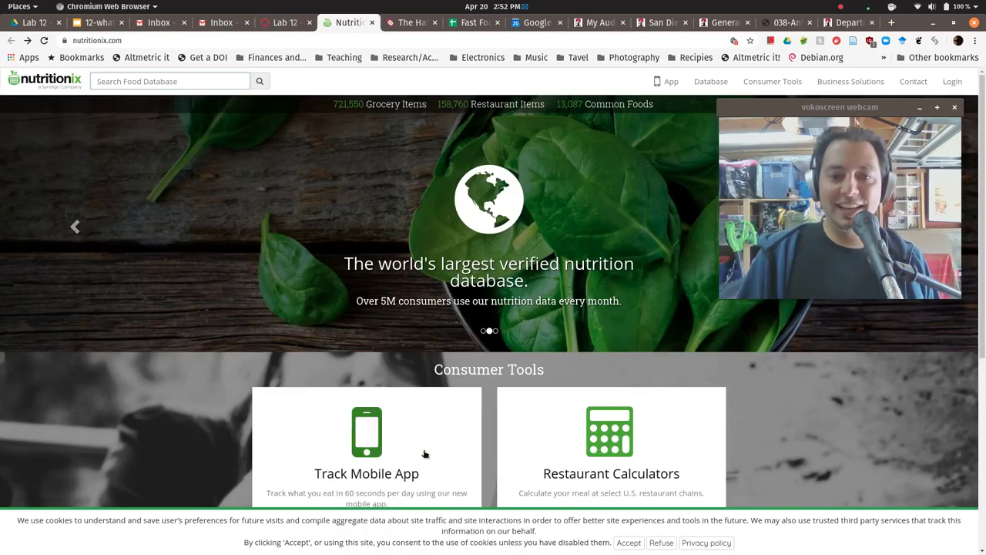
left_click(160, 81)
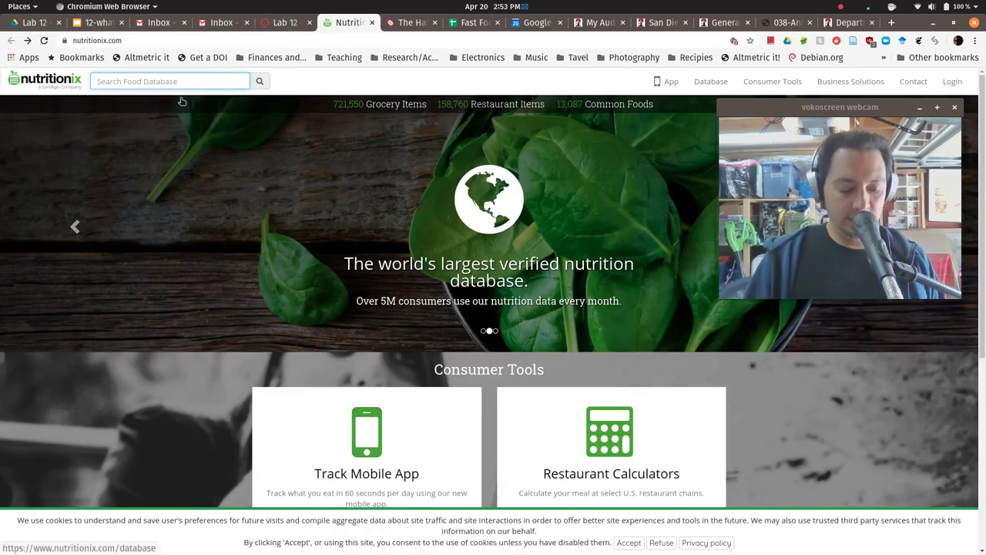
type("double charb")
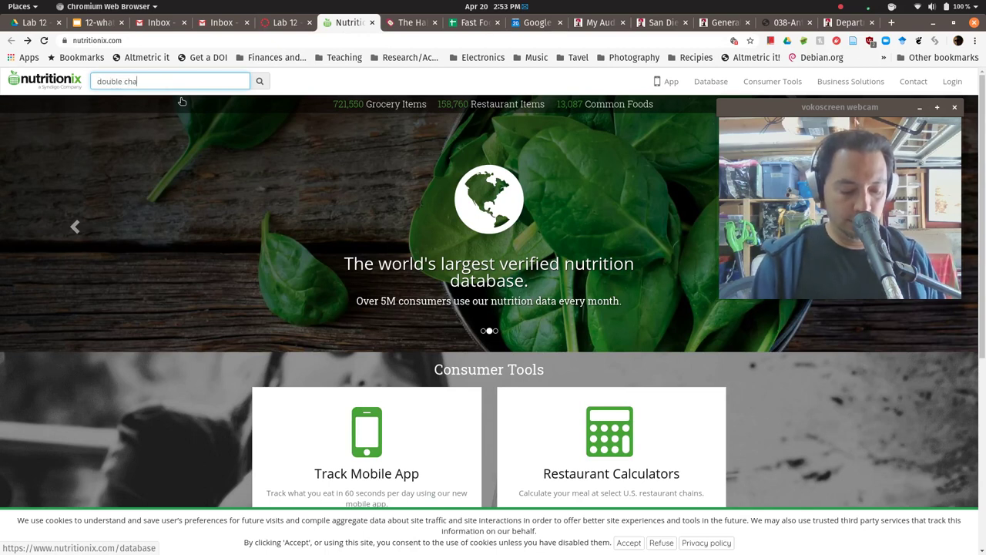
type("urger")
key("Return")
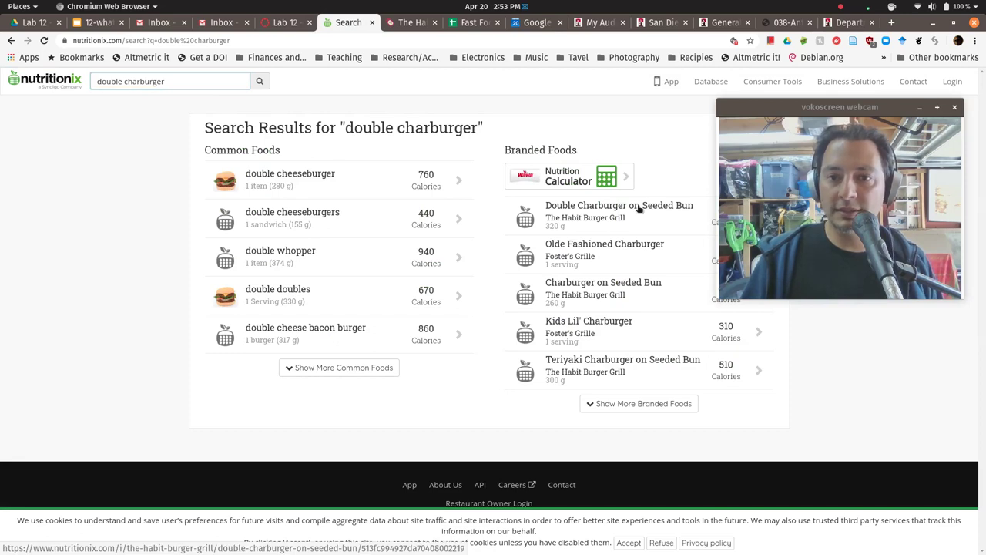
left_click(638, 208)
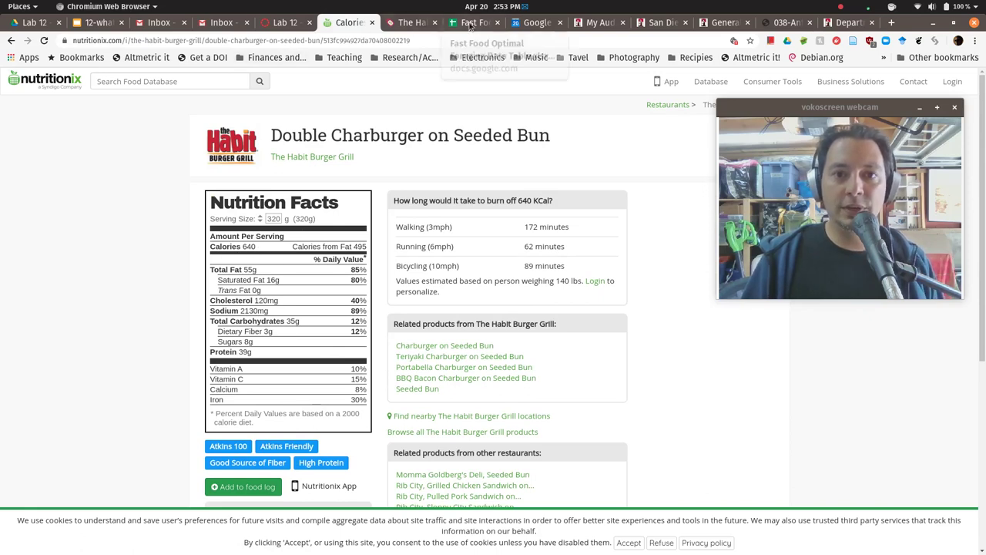
left_click(471, 23)
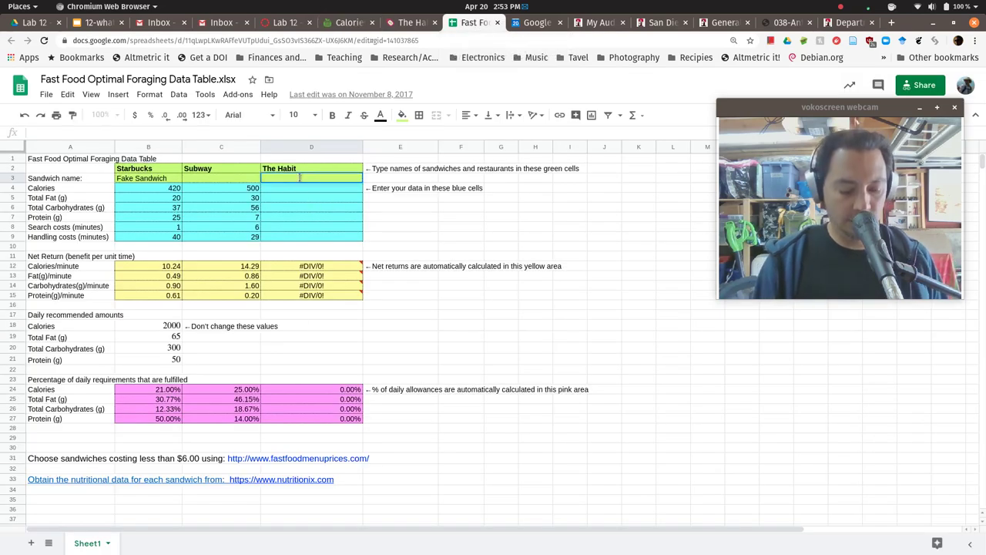
Enter 'Double Char' as The Habit's sandwich with 640 calories in D4
type("Double Cha")
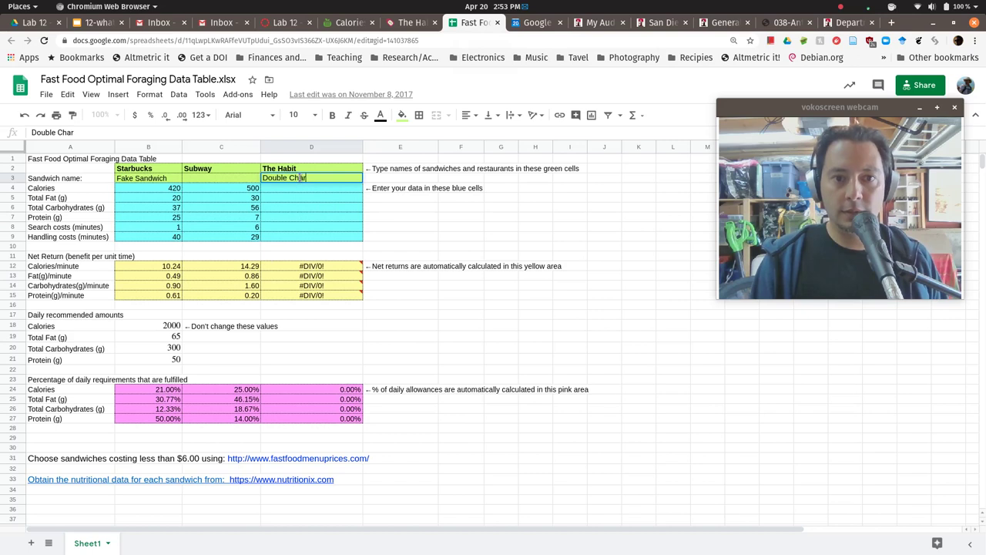
type("rger")
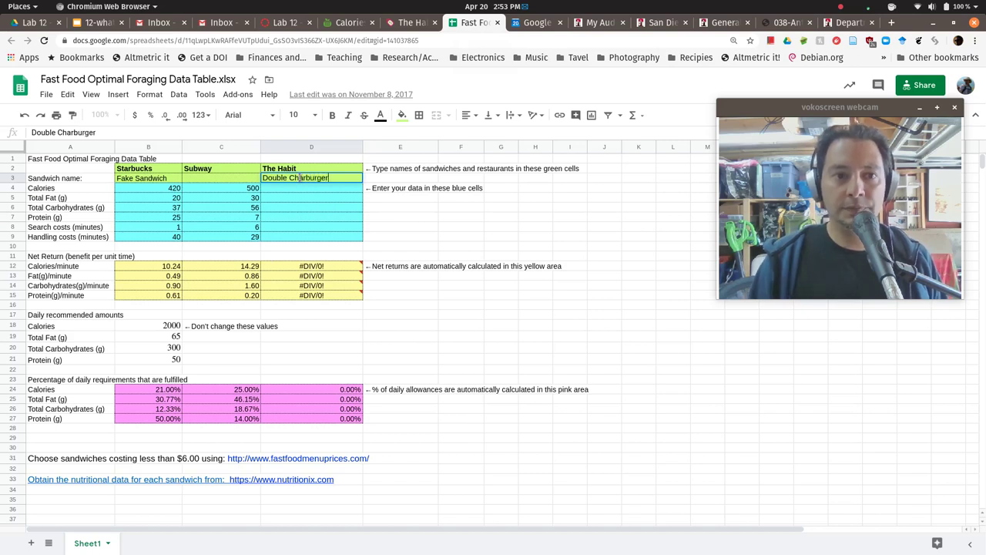
key("Tab")
left_click(303, 187)
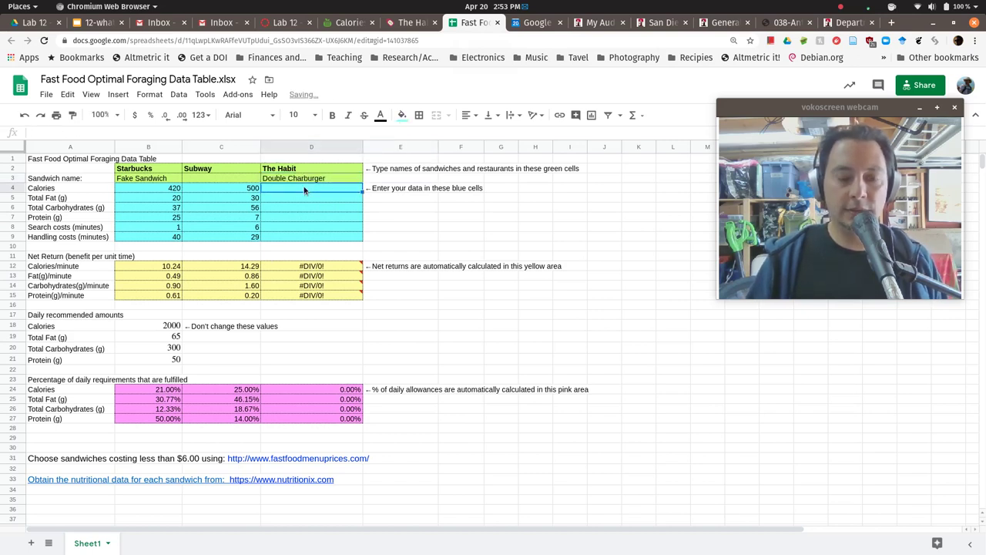
type("640")
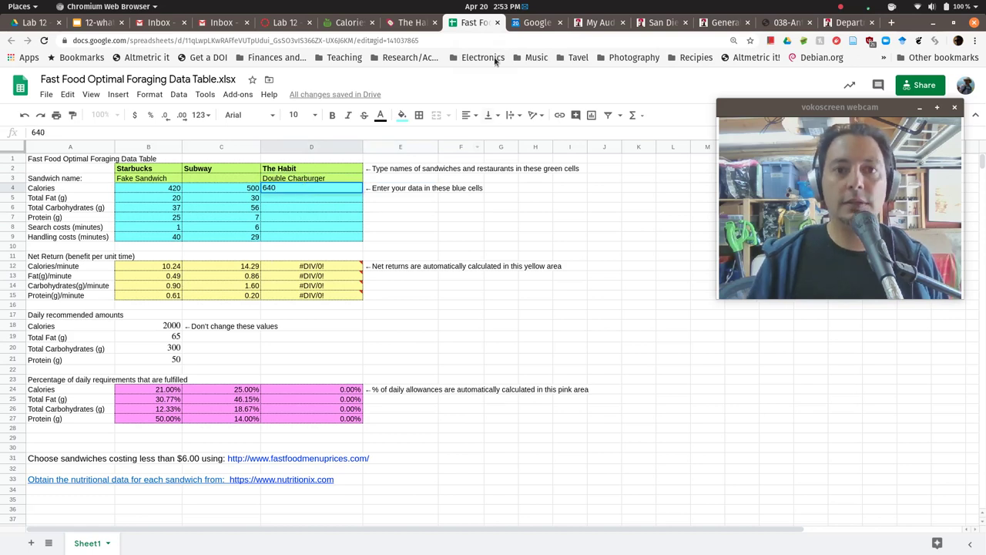
left_click(348, 22)
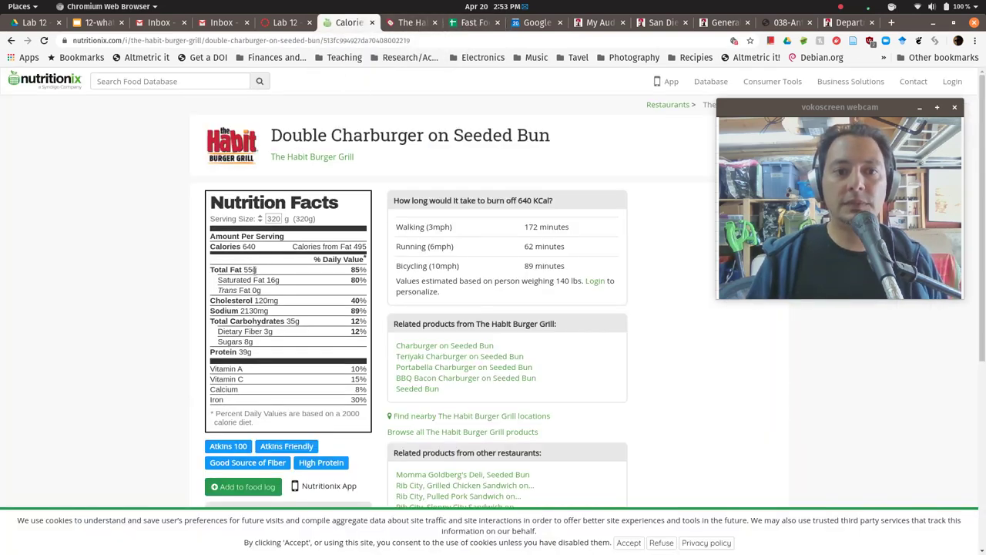
left_click(415, 24)
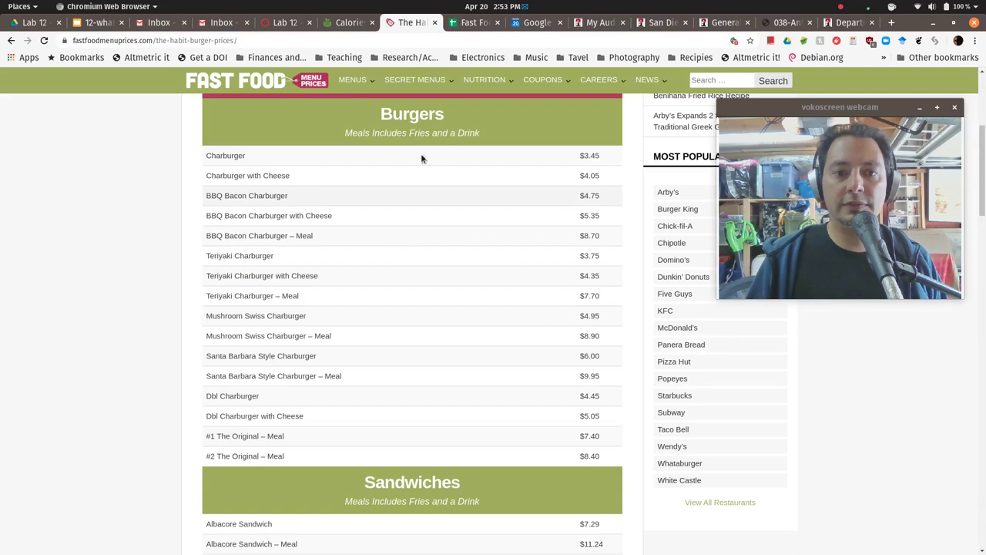
left_click(471, 23)
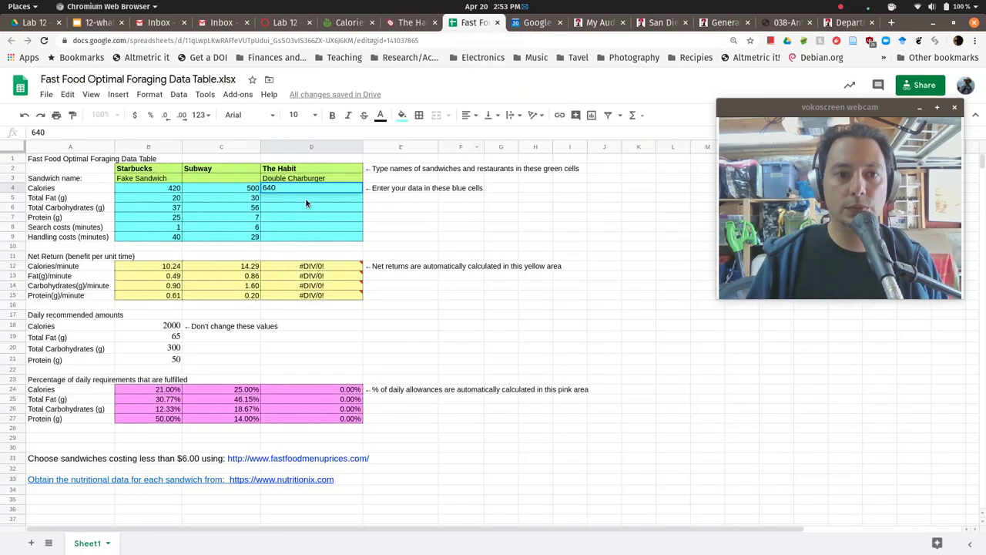
key("Return")
Enter The Habit's 55 g fat, 35 g carbohydrates and 39 g protein from Nutritionix
type("55")
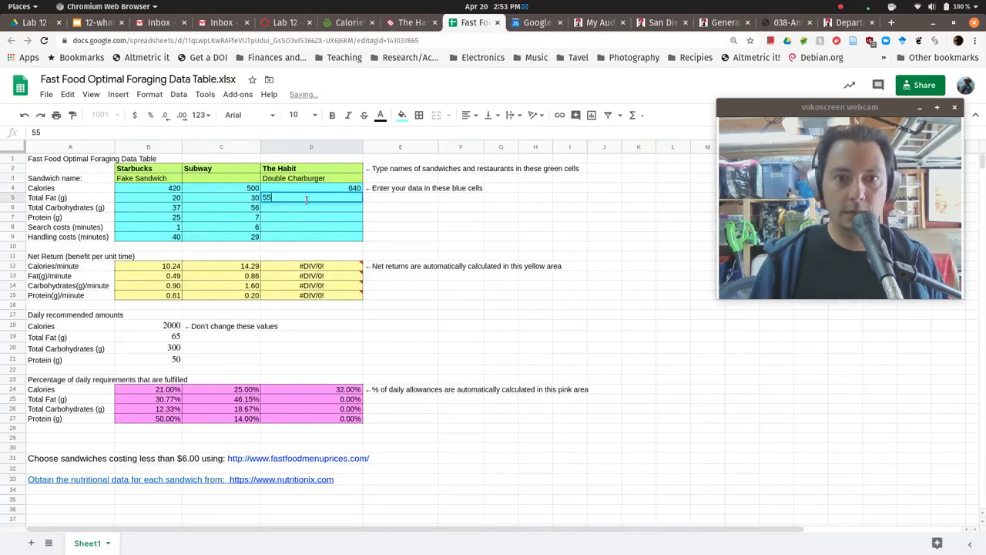
key("Return")
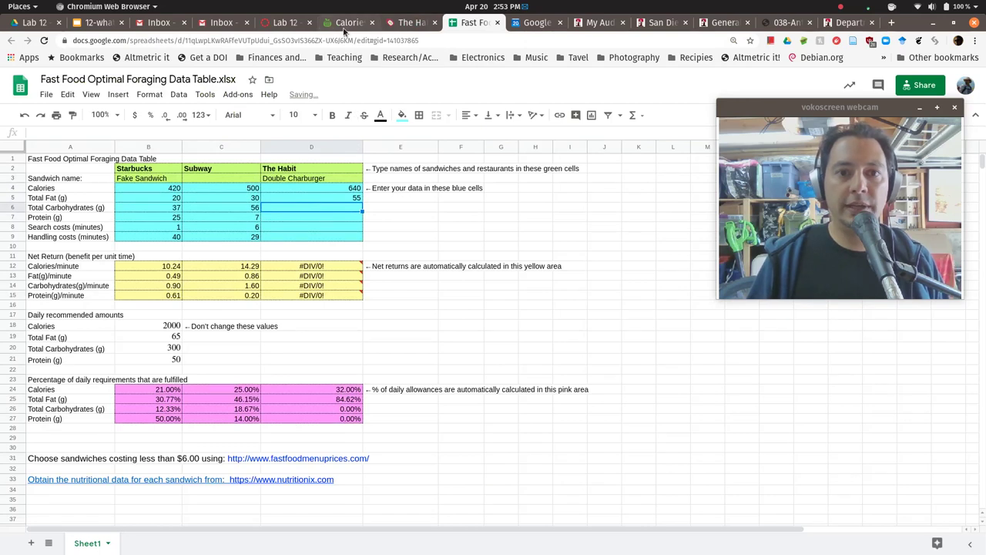
left_click(345, 23)
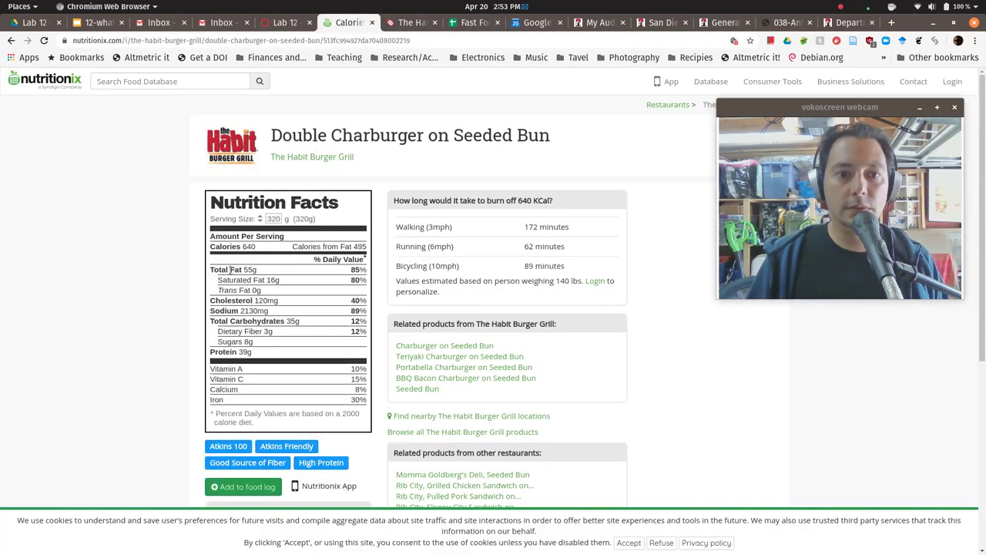
double_click(293, 321)
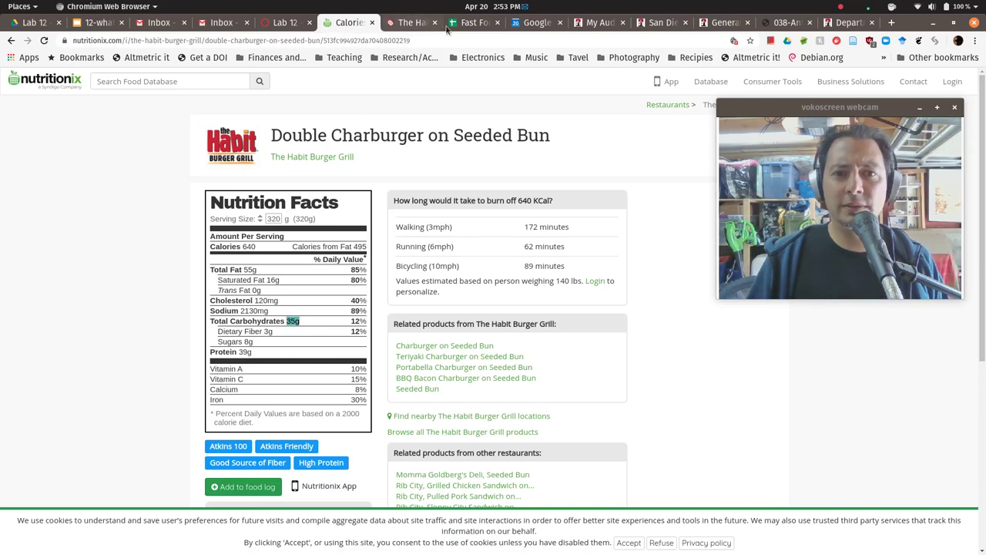
left_click(471, 23)
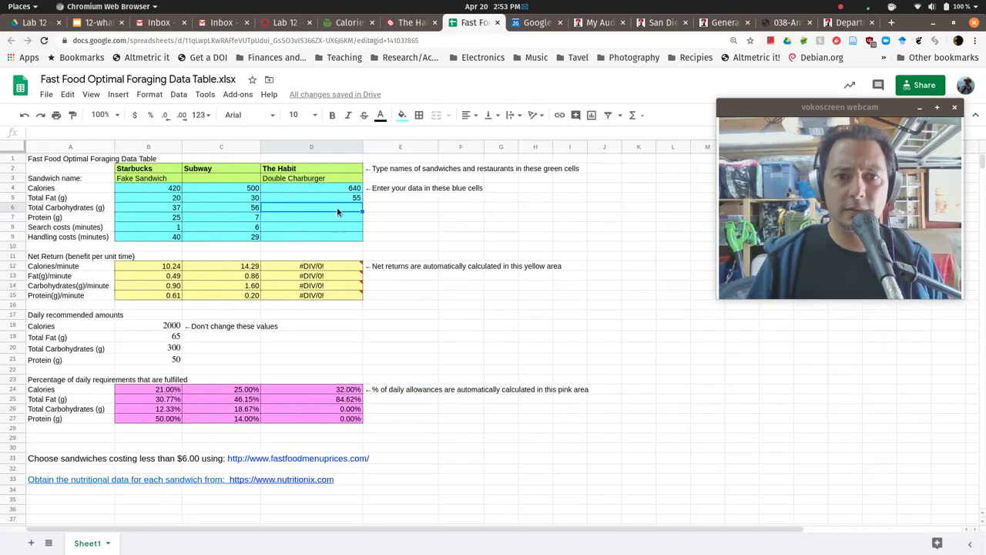
type("35")
key("Return")
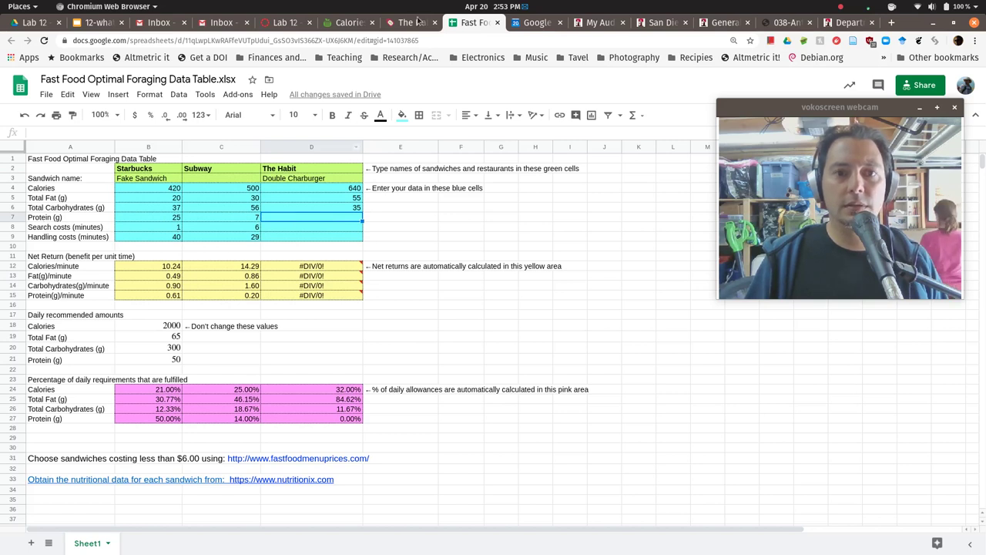
left_click(339, 23)
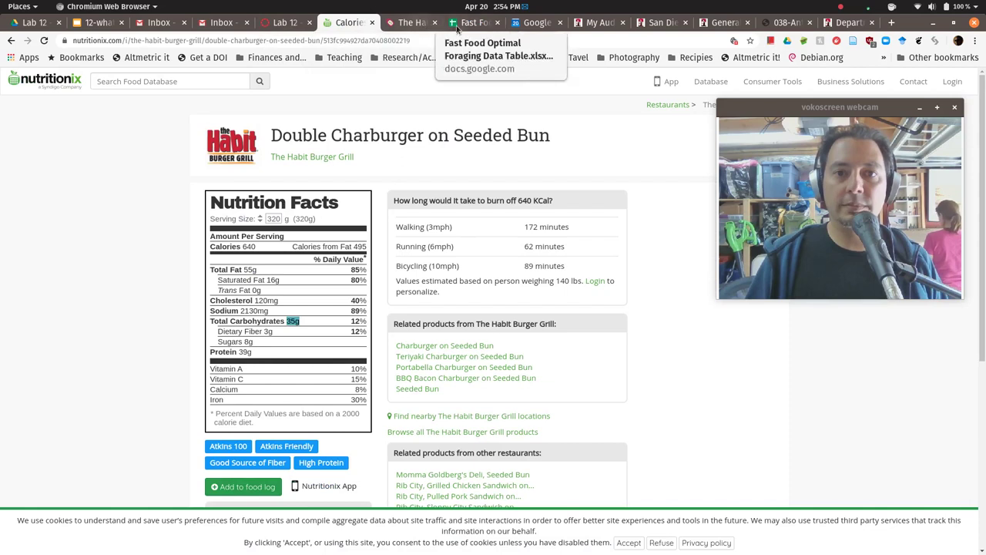
left_click(472, 23)
type("39")
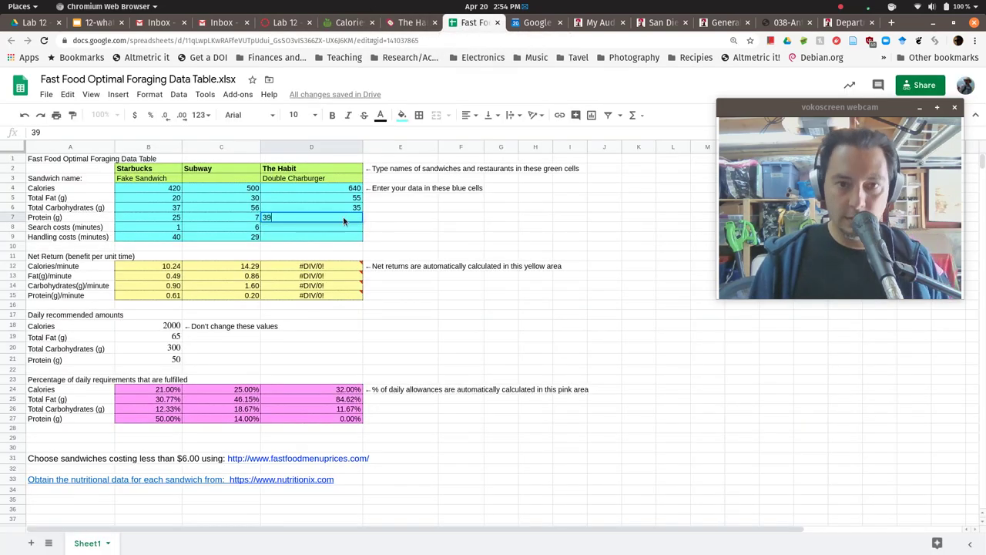
key("Return")
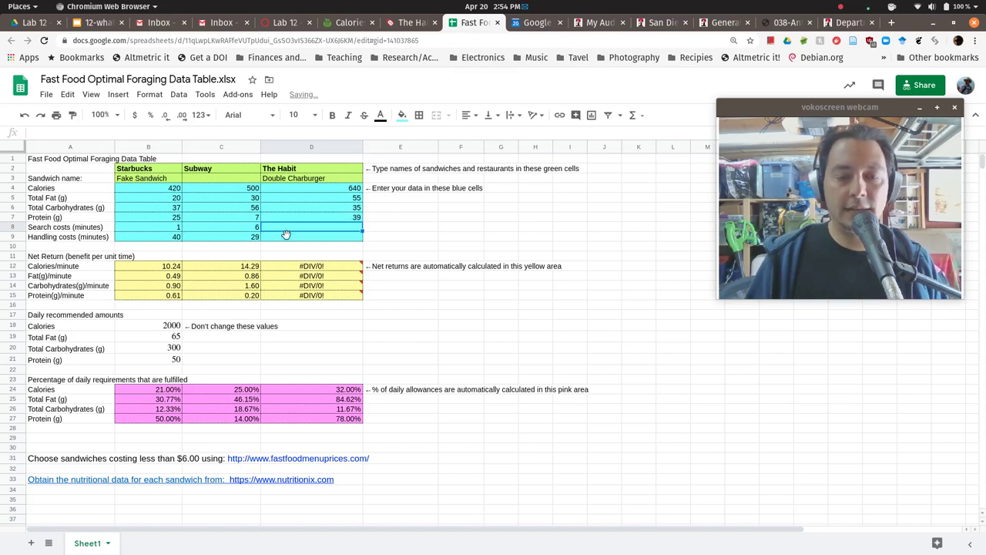
Review the Lab 12 notes on recording nutrition data, checking back with the spreadsheet
left_click(284, 23)
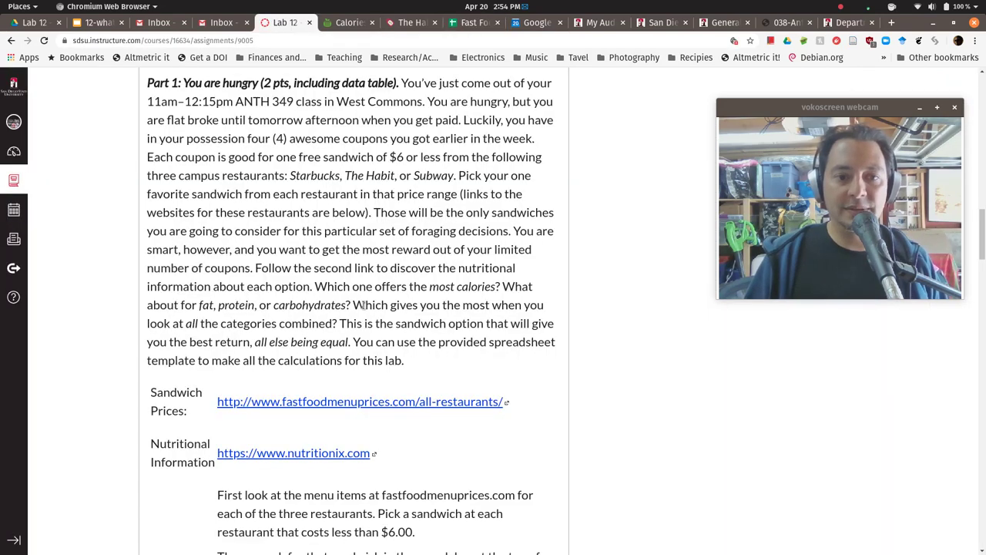
scroll(364, 306, "down", 2)
scroll(363, 305, "down", 2)
scroll(364, 306, "down", 3)
scroll(363, 305, "down", 4)
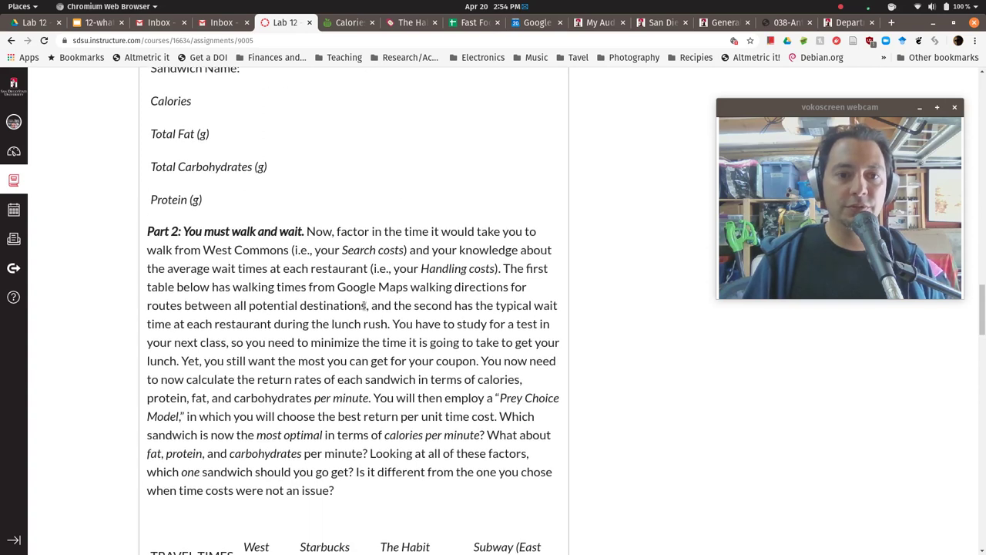
scroll(364, 306, "up", 8)
scroll(364, 306, "up", 4)
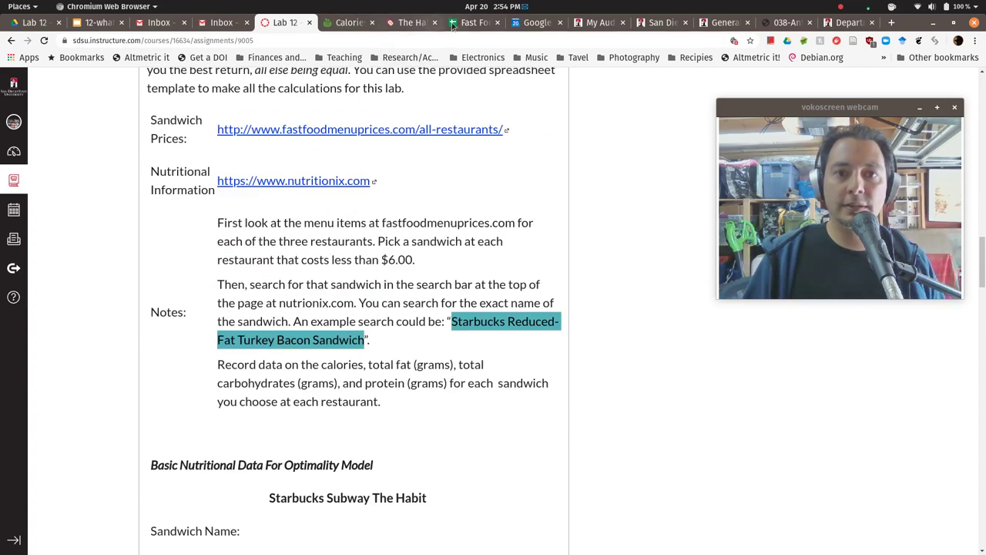
left_click(453, 26)
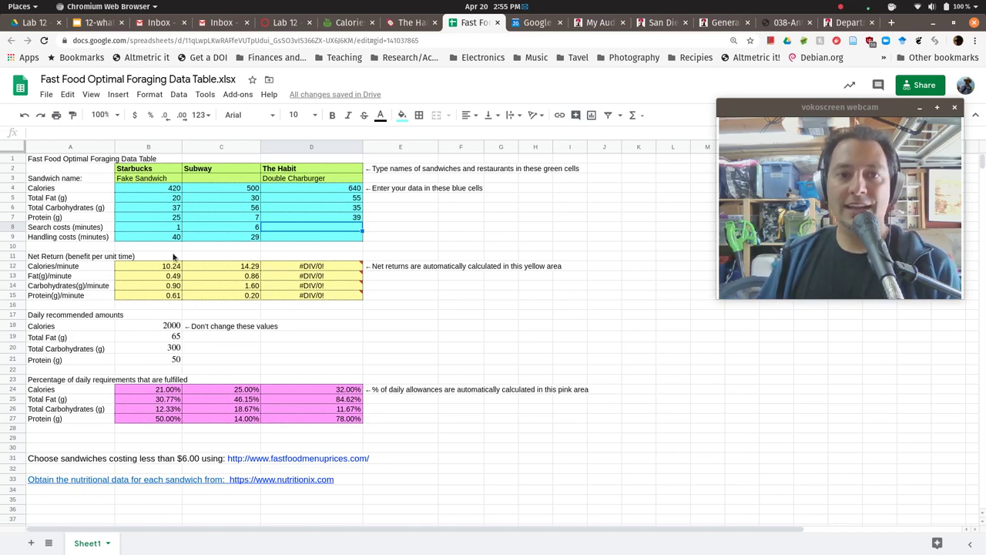
left_click(281, 22)
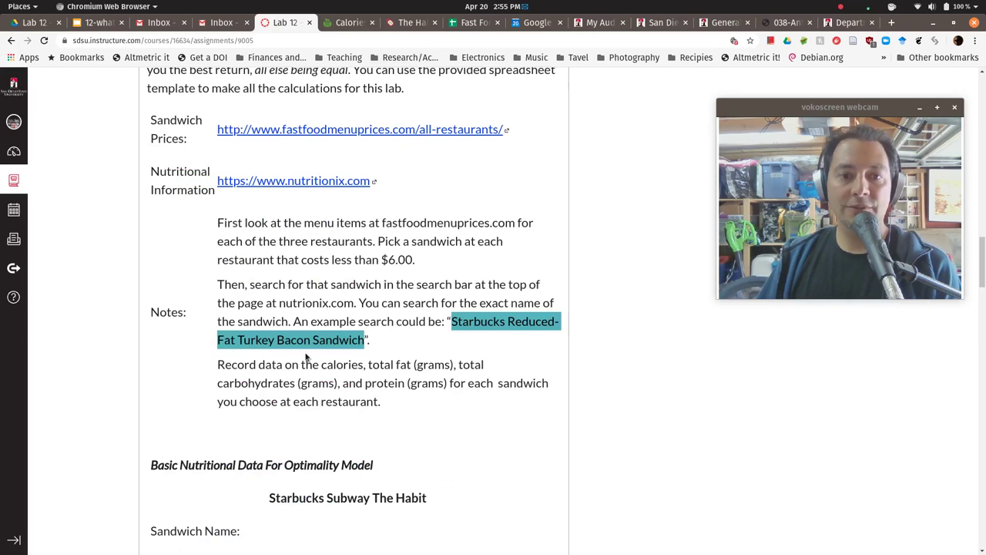
Review the Lab 12 TRAVEL TIMES table between the four restaurants, then go back to the spreadsheet
scroll(305, 367, "down", 2)
scroll(306, 367, "down", 4)
scroll(259, 380, "down", 2)
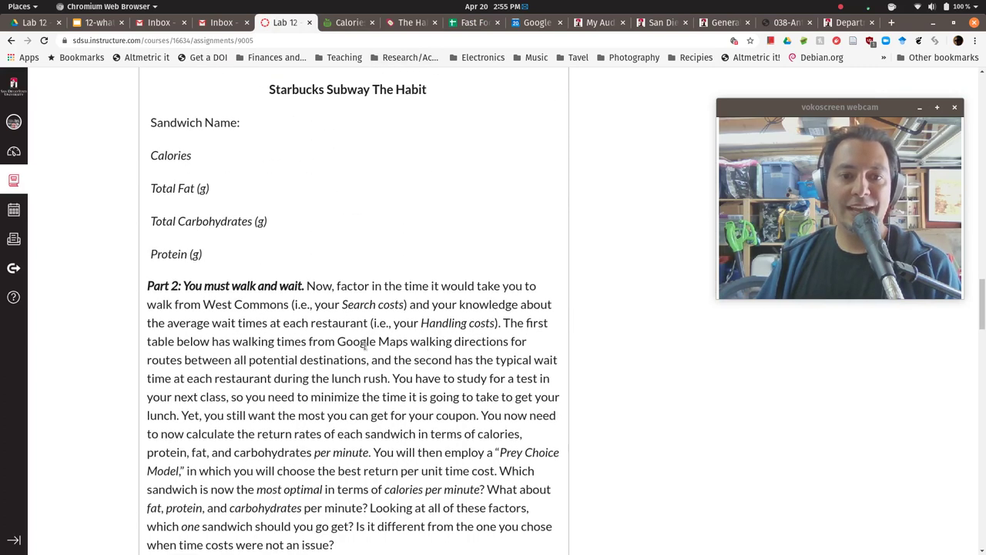
scroll(480, 346, "down", 2)
scroll(280, 493, "down", 1)
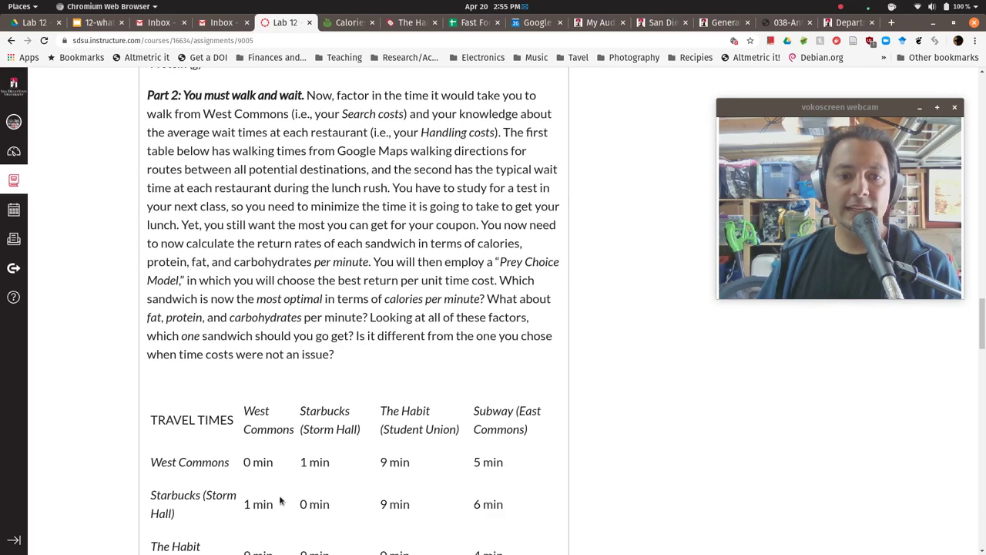
scroll(278, 482, "down", 3)
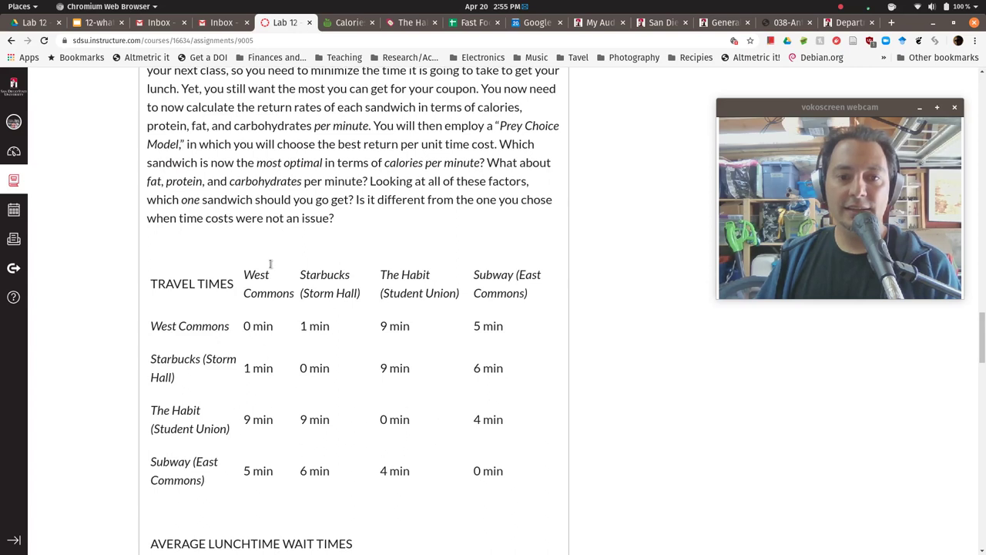
scroll(369, 339, "up", 2)
scroll(355, 393, "down", 2)
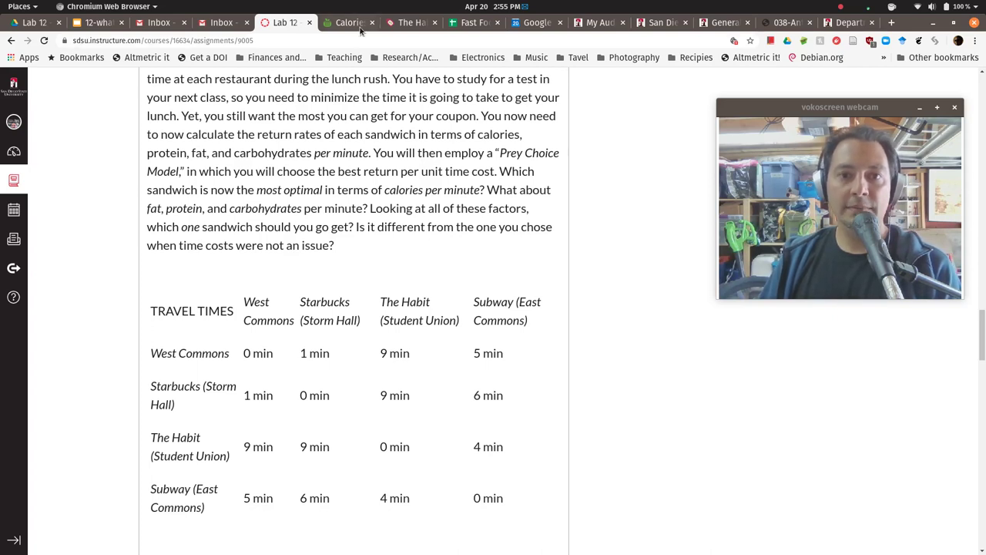
left_click(459, 23)
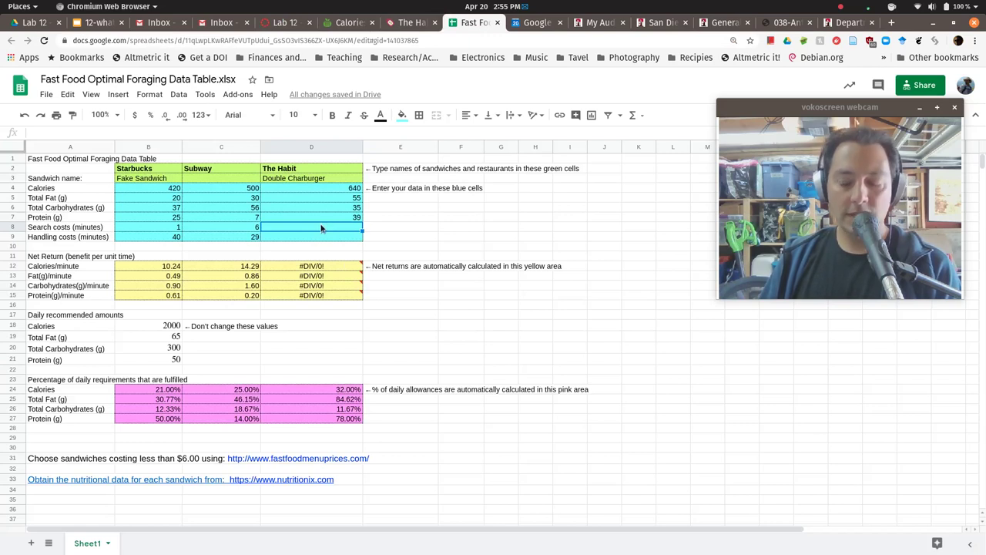
Enter The Habit's search cost of 9 minutes and handling cost of 20 minutes
type("9")
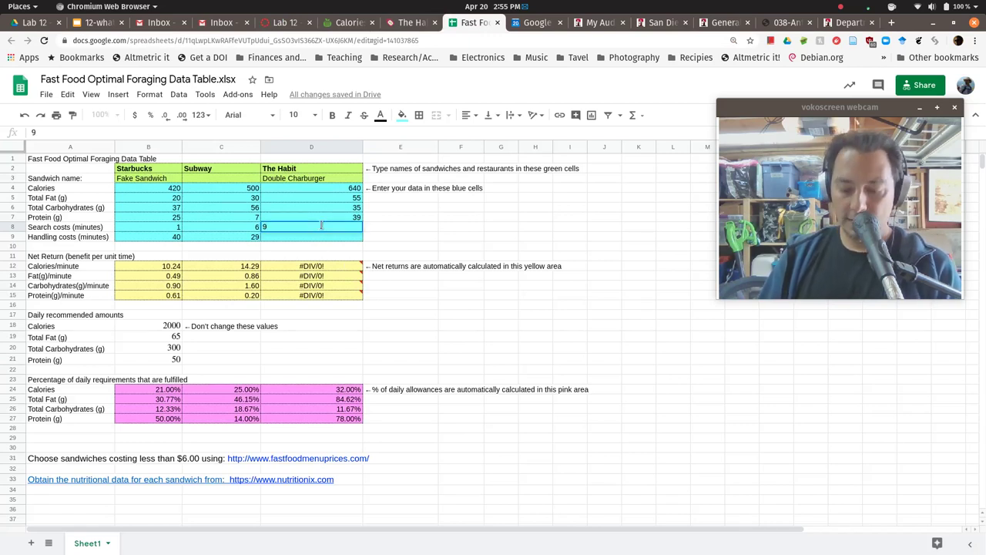
key("Return")
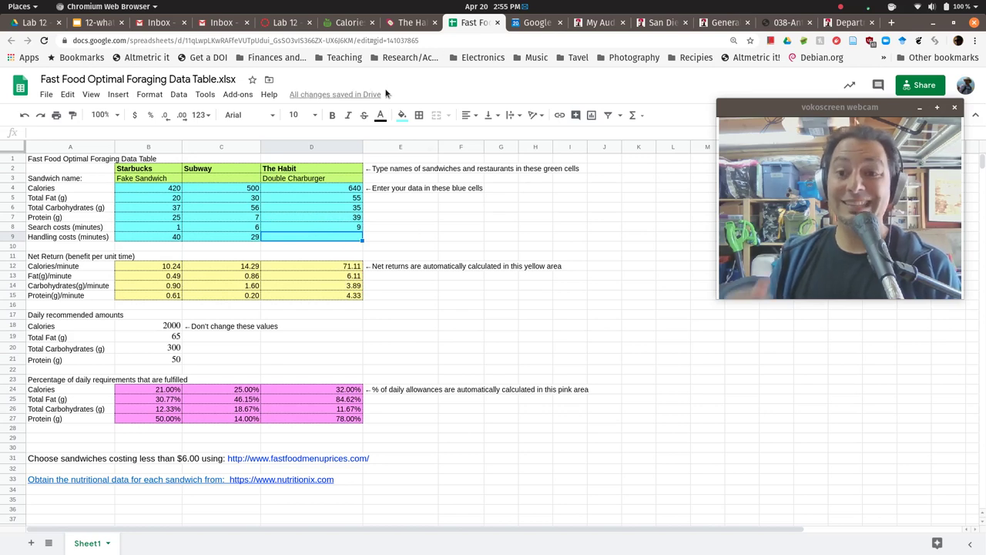
left_click(287, 24)
scroll(345, 282, "up", 3)
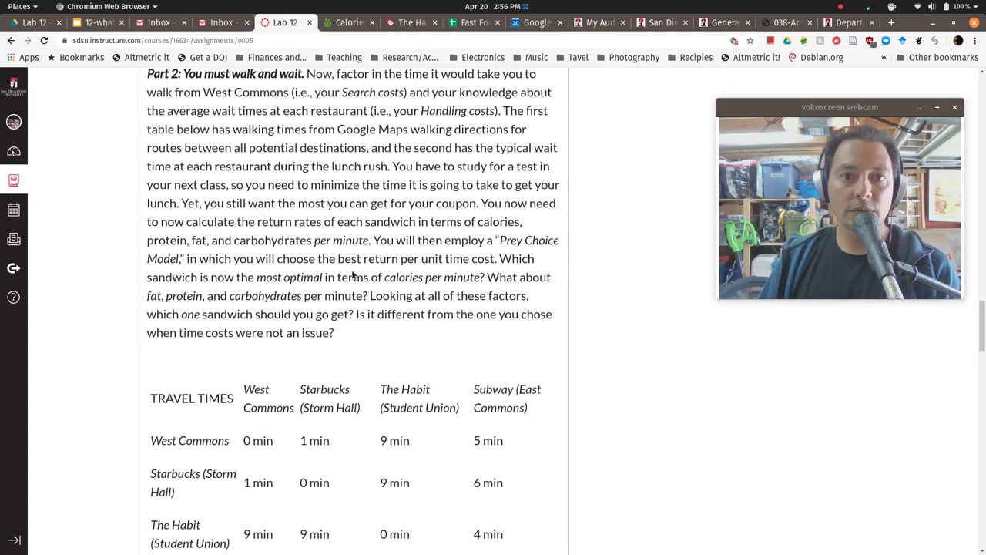
scroll(486, 234, "down", 1)
scroll(485, 330, "down", 3)
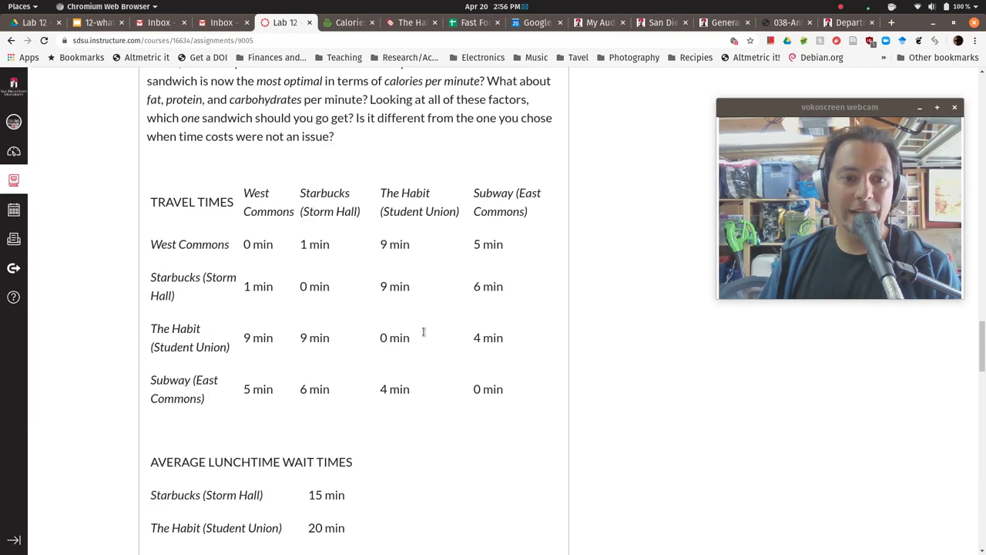
scroll(423, 330, "down", 2)
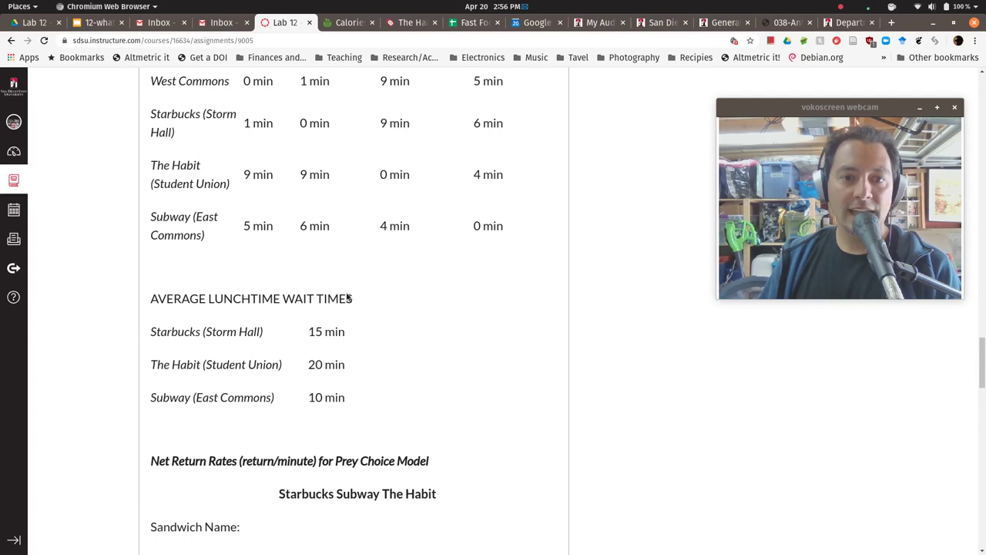
left_click(465, 26)
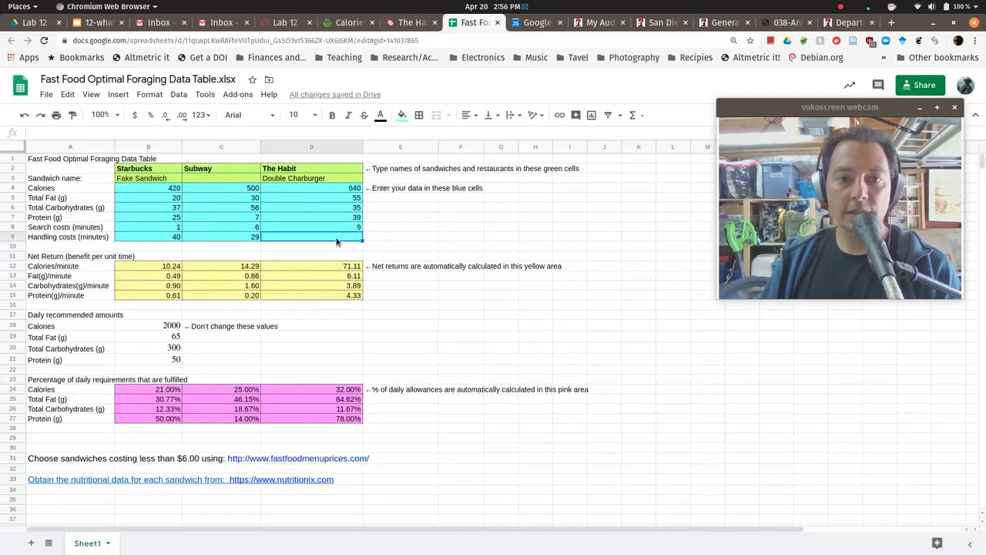
type("20")
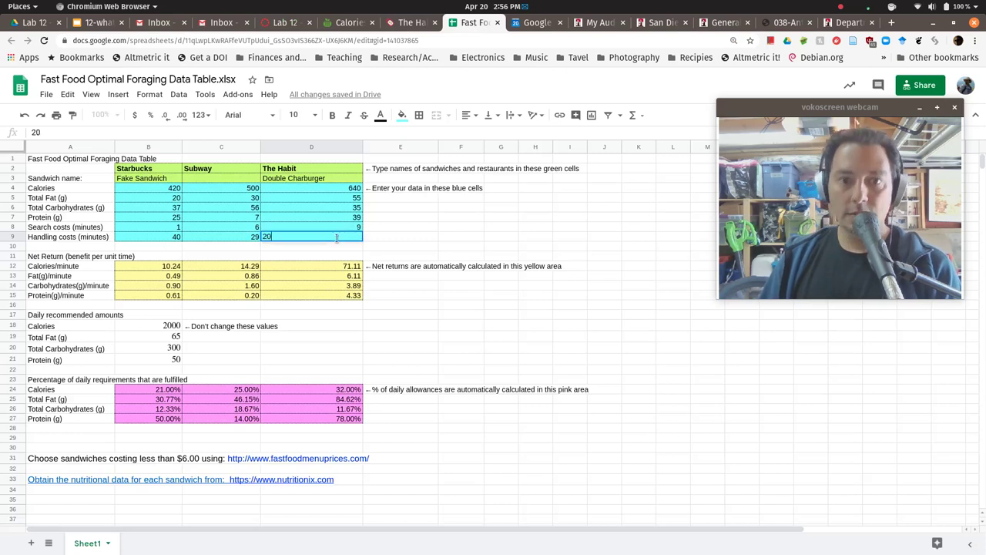
key("Return")
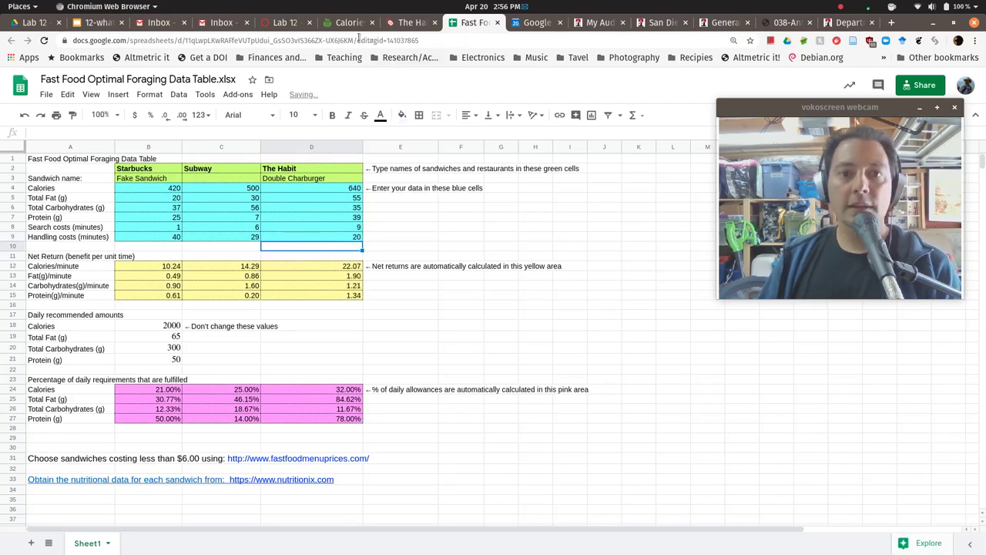
Set Starbucks' handling cost to 15 and Subway's to 10 minutes
left_click(284, 22)
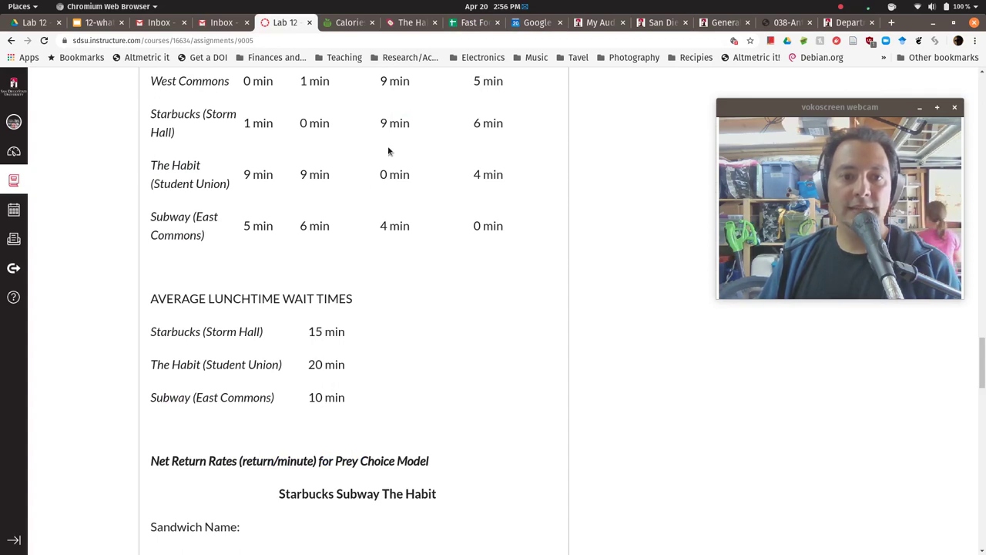
left_click(460, 25)
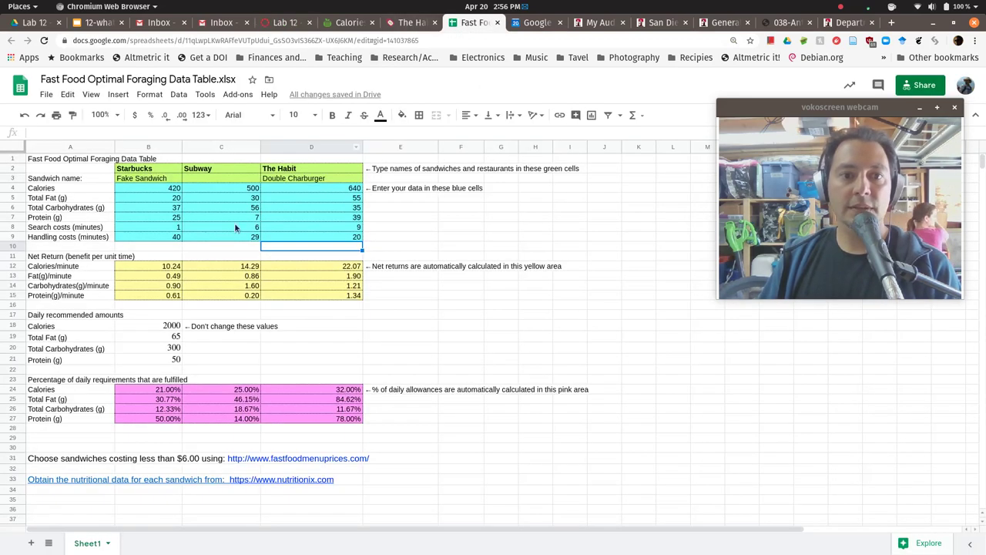
double_click(164, 237)
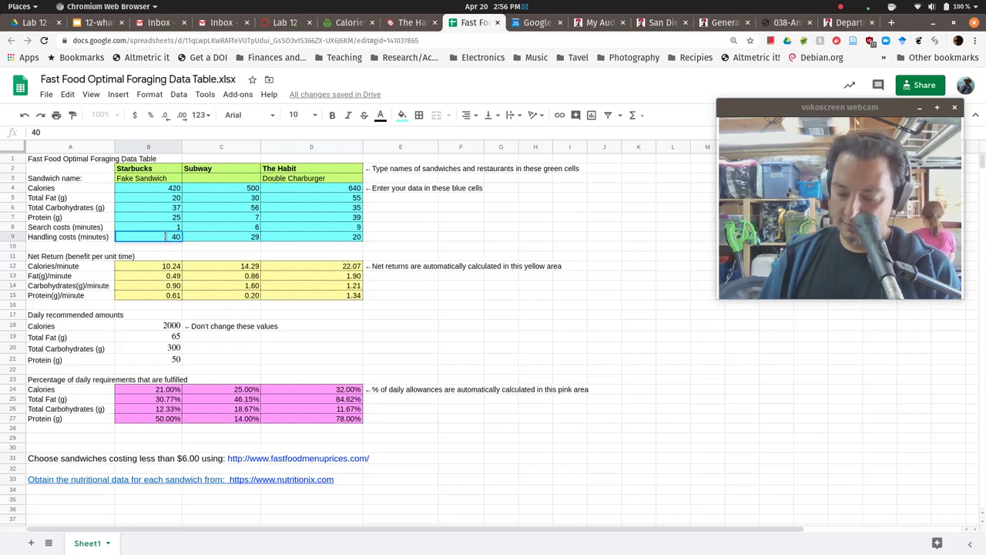
type("1")
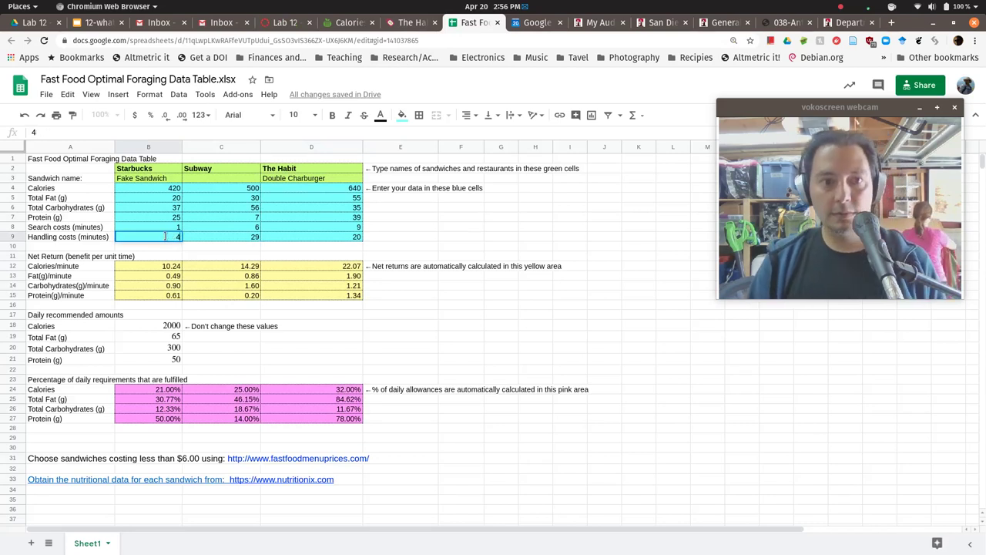
key("BackSpace")
key("BackSpace")
key("BackSpace")
type("15")
key("Tab")
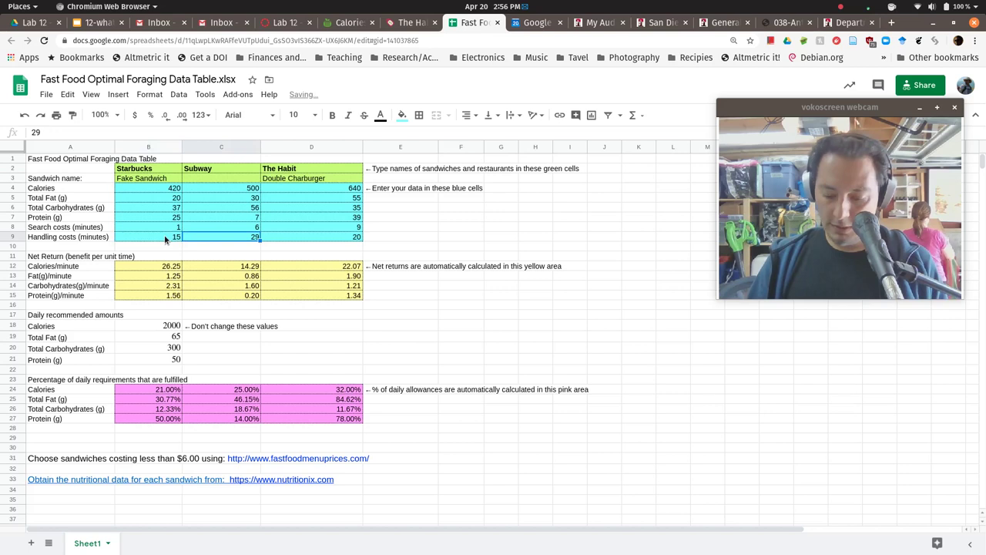
type("10")
key("Return")
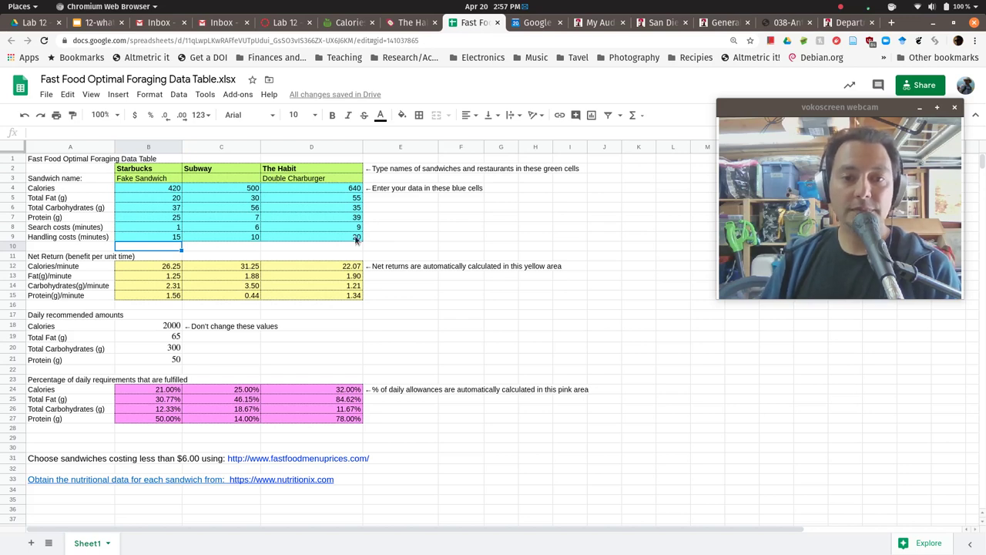
left_click(356, 237)
double_click(356, 237)
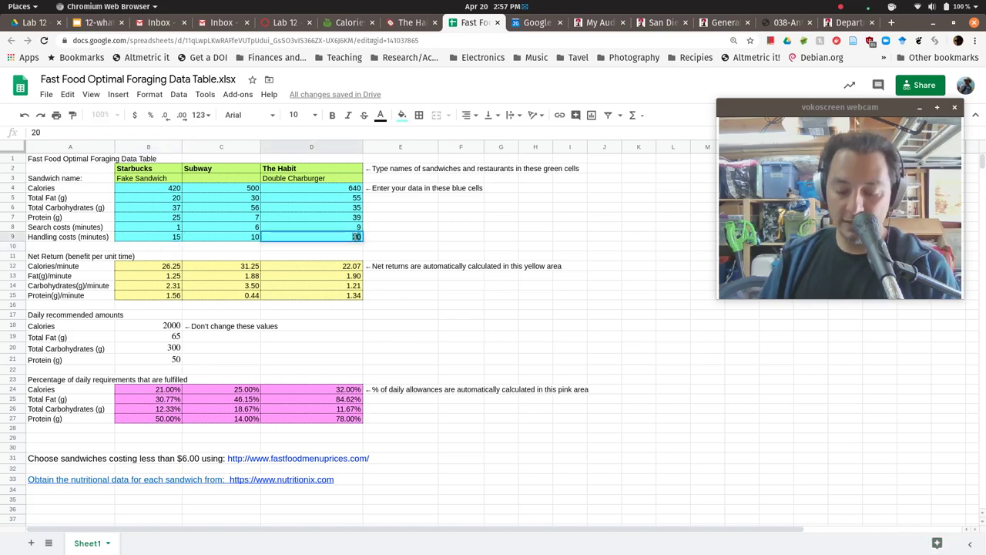
type("10")
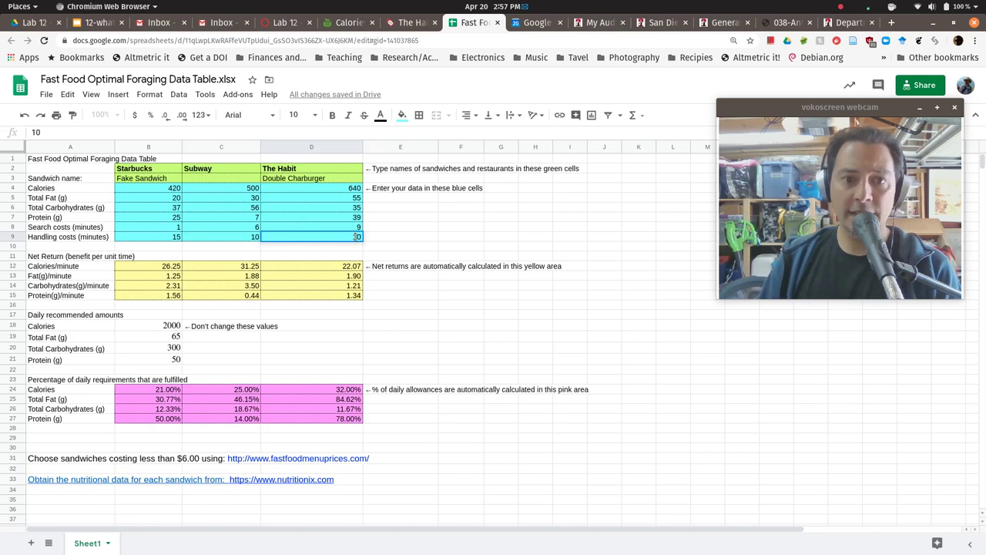
key("Return")
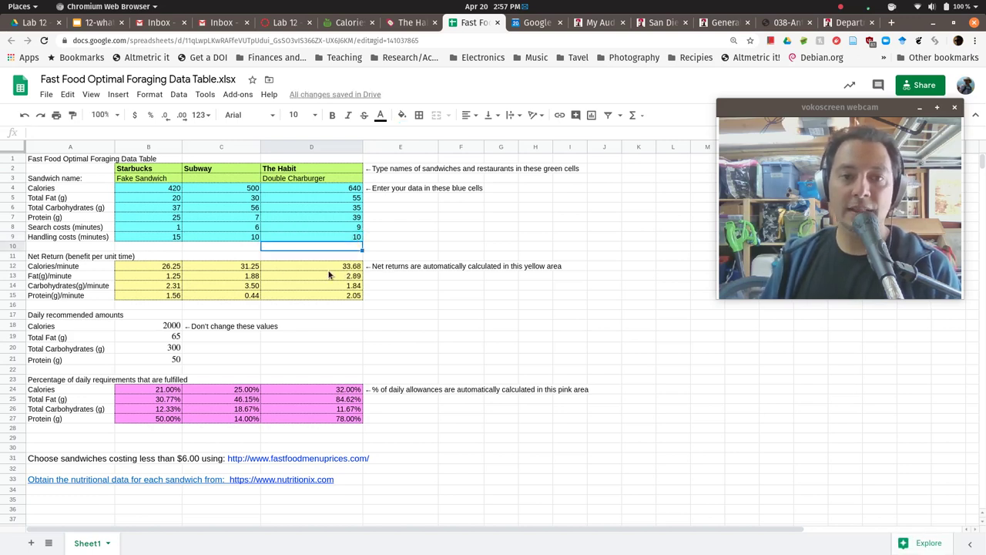
left_click(244, 237)
left_click(351, 238)
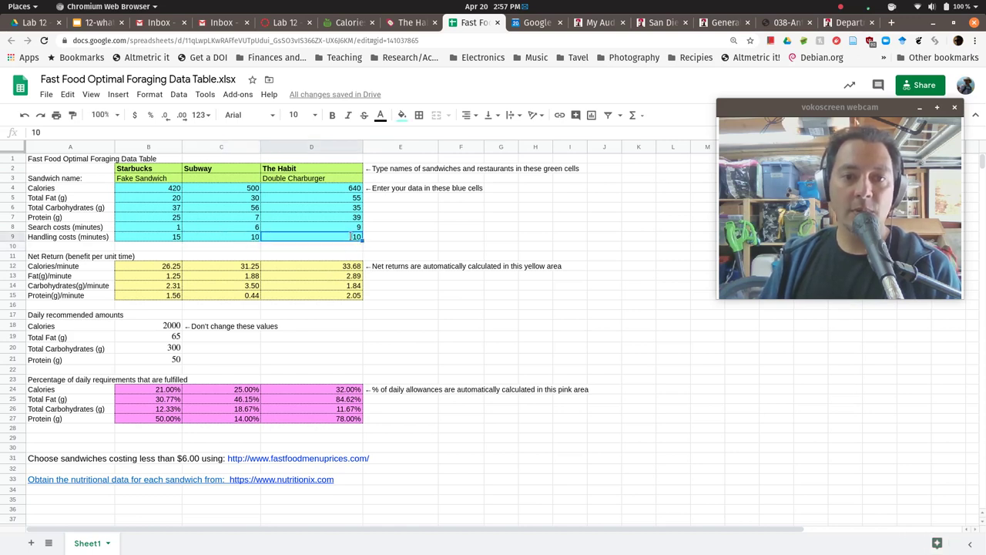
type("20")
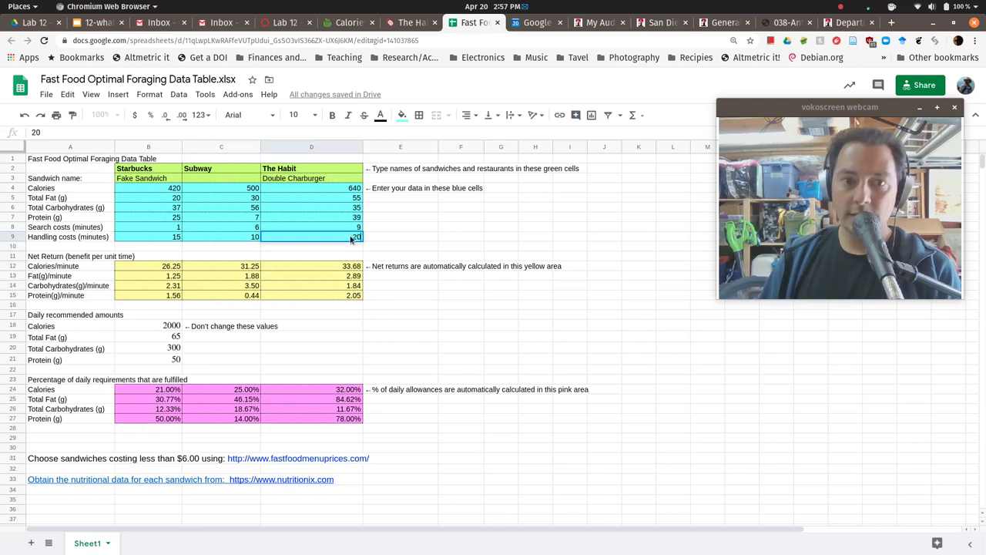
key("Return")
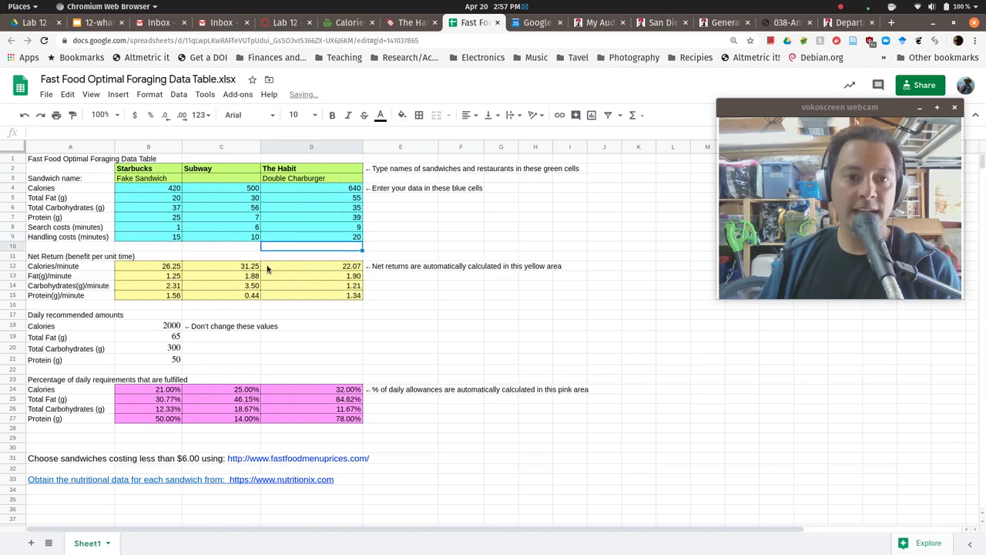
left_click(242, 238)
double_click(244, 237)
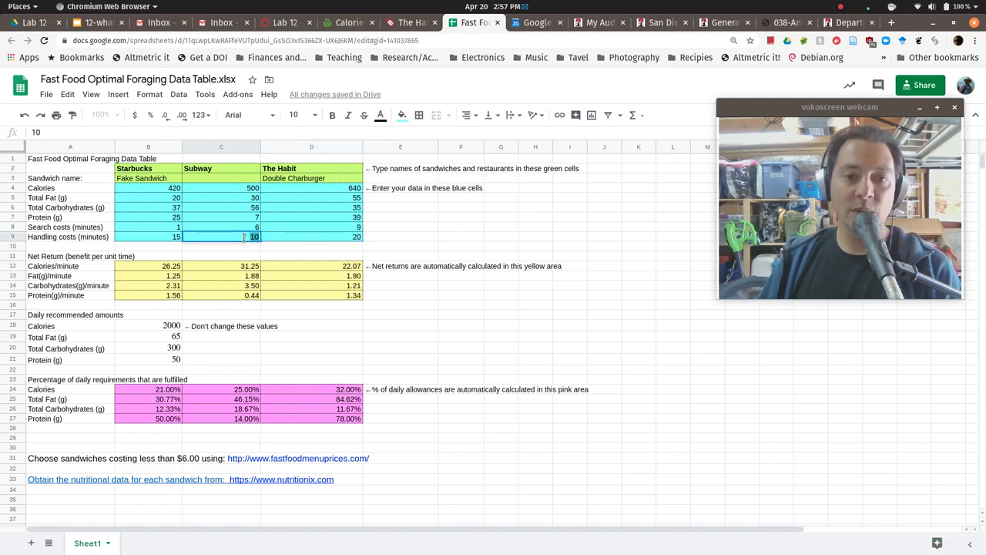
Check the assignment's delay instructions and enter 35 minutes as Subway's handling cost in C9
left_click(281, 22)
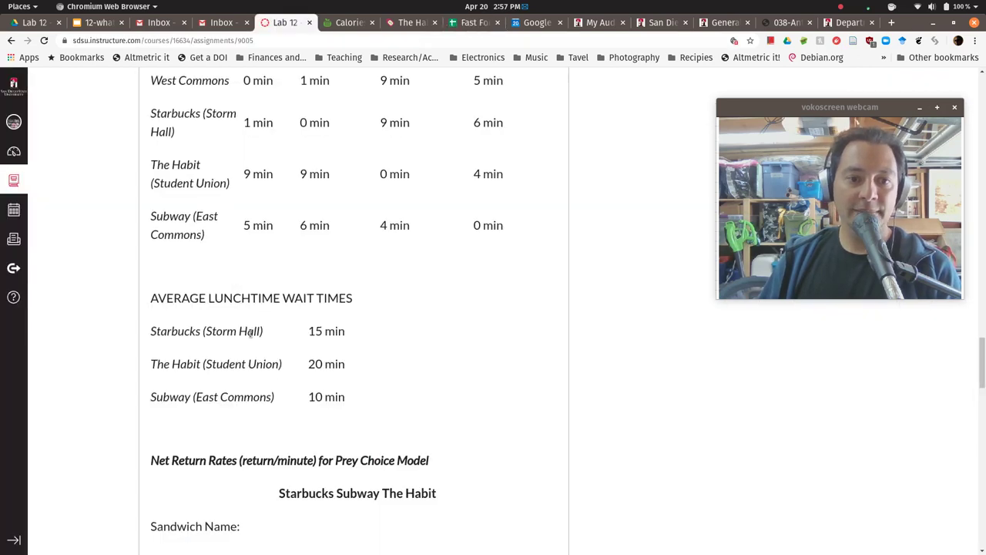
scroll(259, 415, "down", 5)
scroll(259, 415, "down", 3)
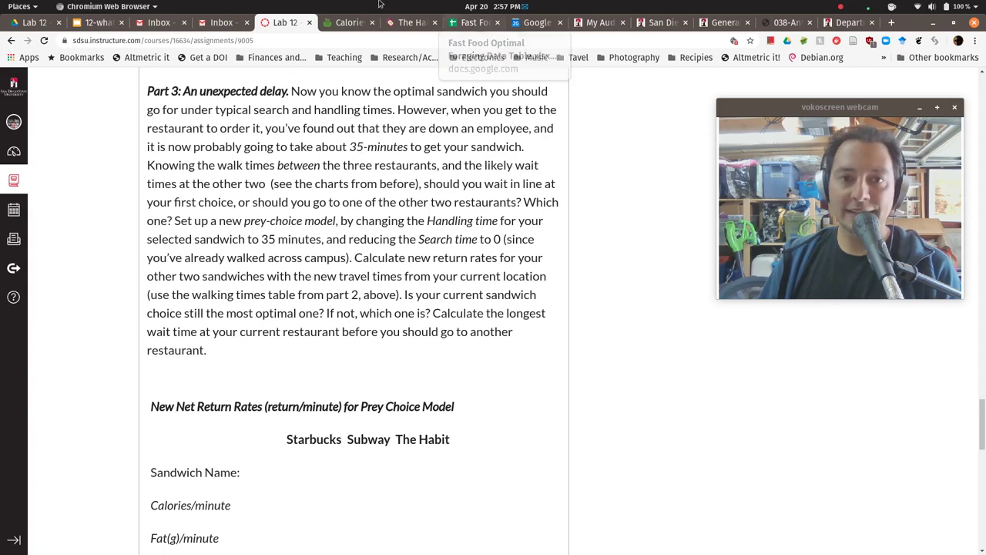
left_click(473, 22)
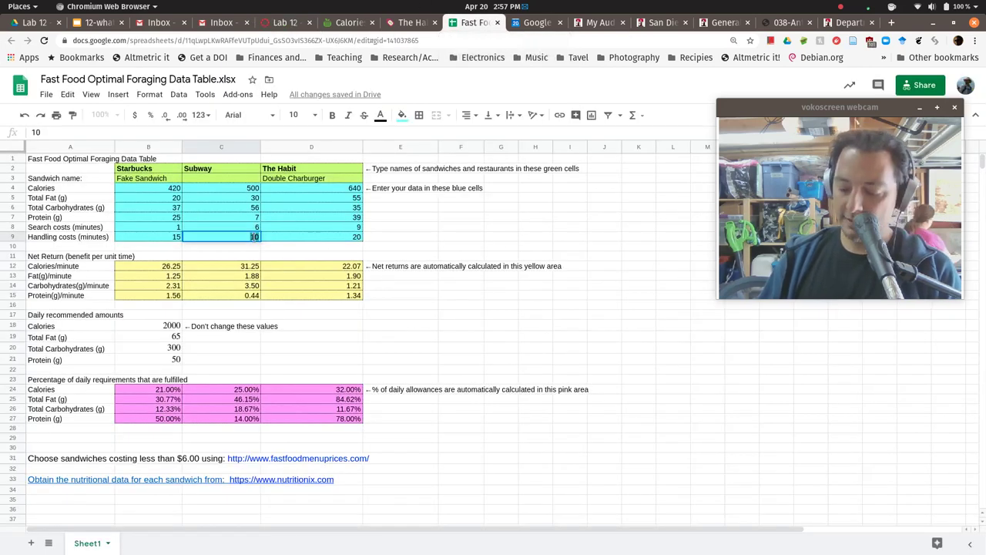
type("8")
type("5")
key("Return")
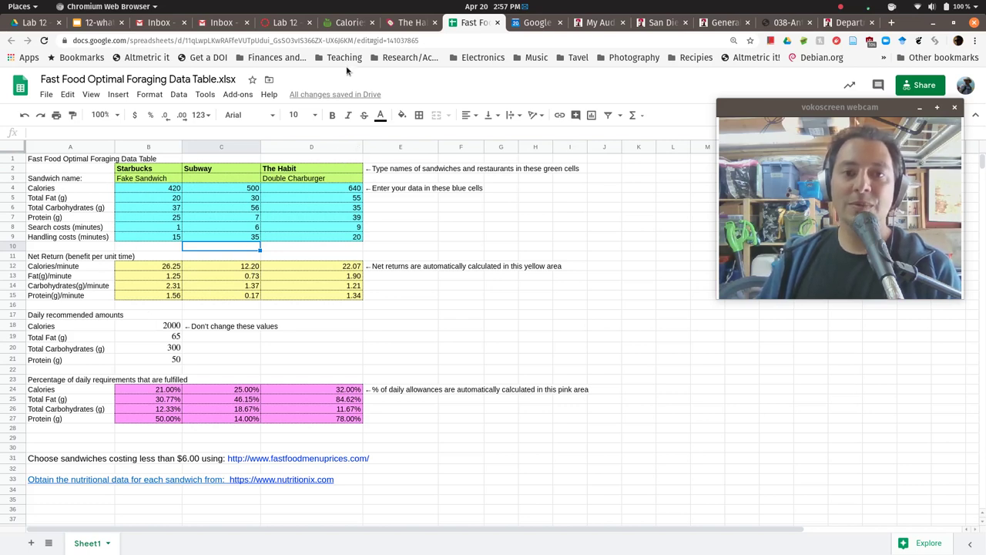
Check the sandwich shops' travel times on the Lab 12 assignment page
left_click(281, 22)
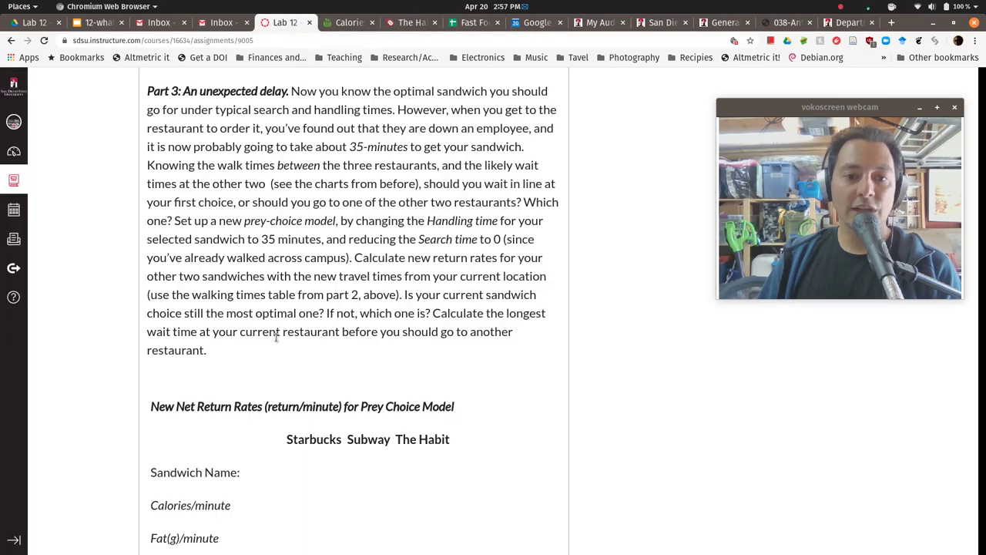
scroll(276, 339, "up", 3)
scroll(275, 338, "up", 4)
scroll(274, 337, "up", 2)
scroll(308, 308, "up", 2)
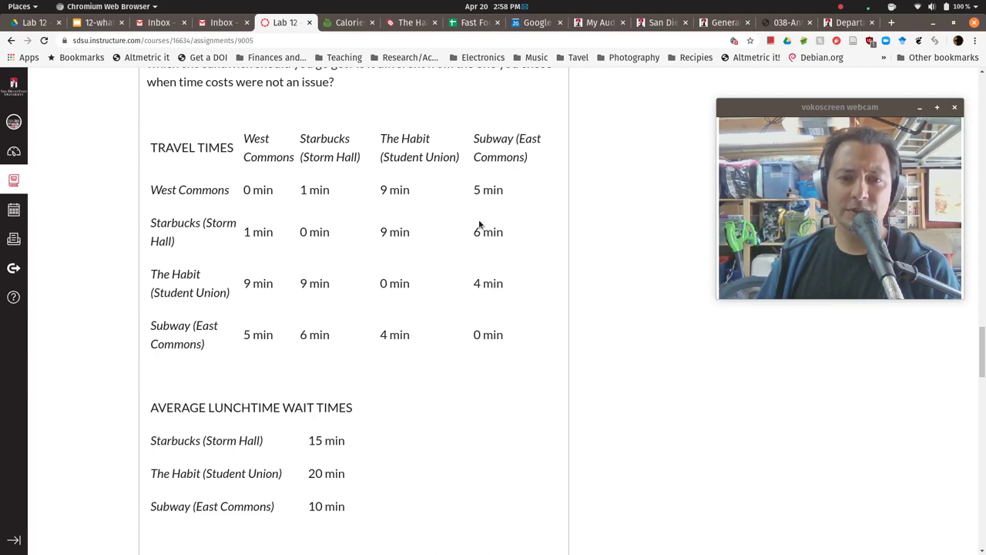
Enter search costs of 6 minutes for Starbucks (B8) and 4 for The Habit (D8)
left_click(464, 23)
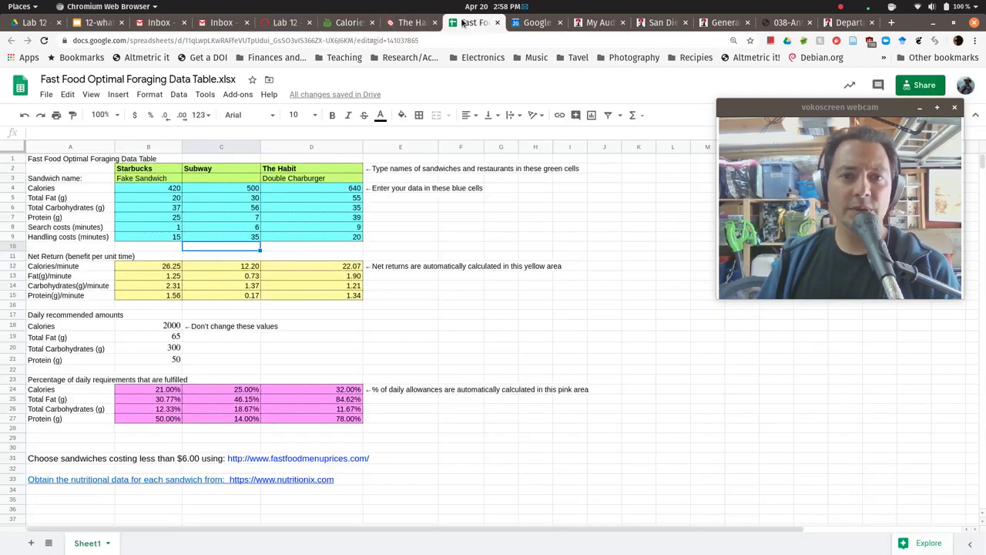
left_click(176, 227)
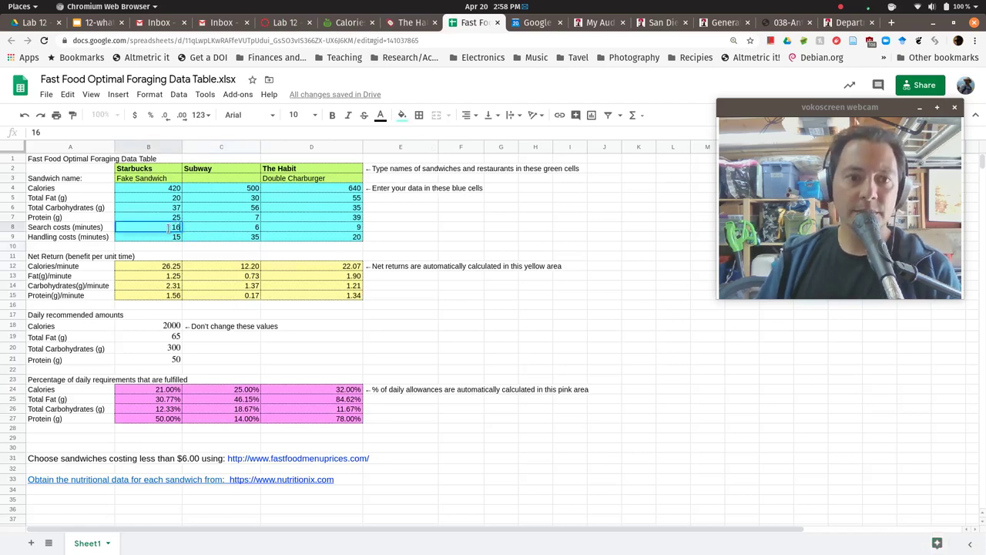
type("6")
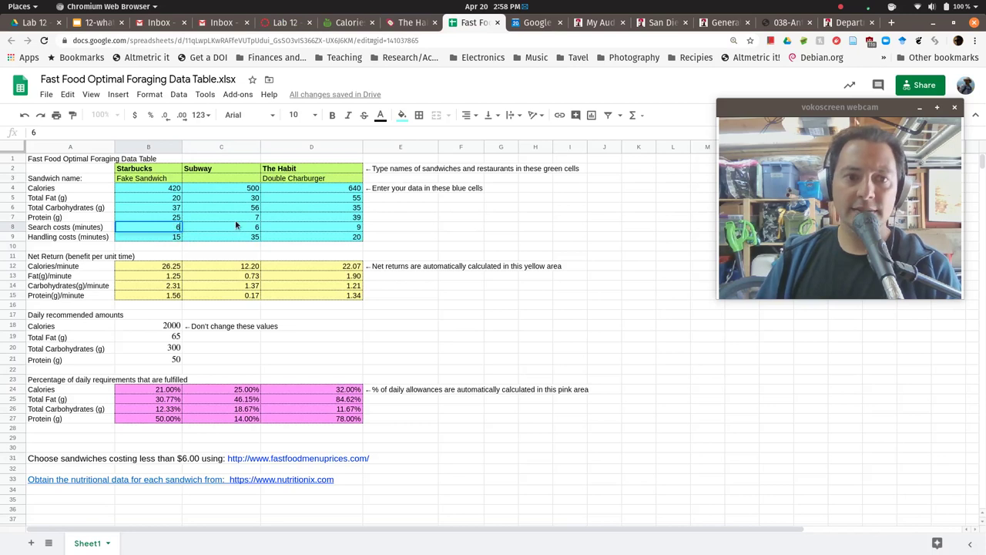
left_click(333, 226)
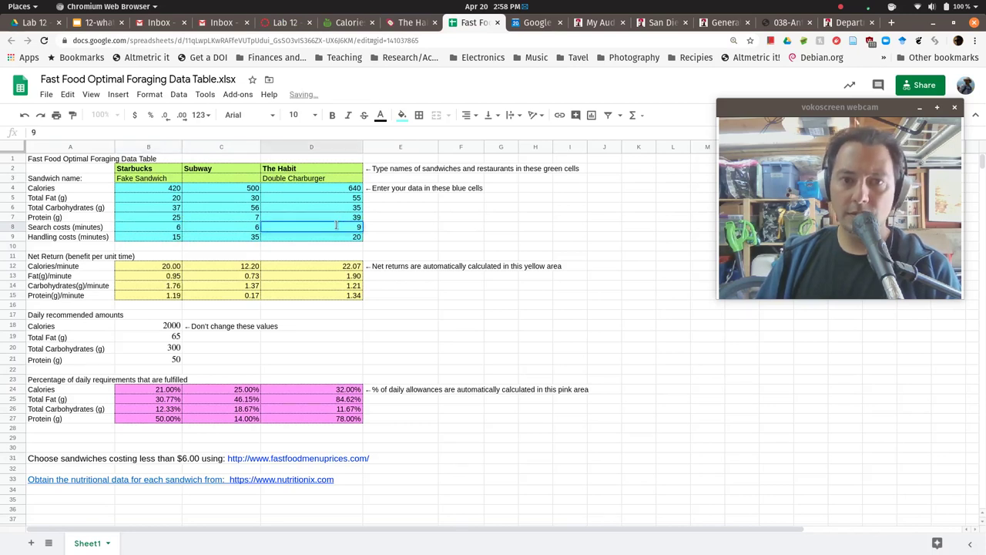
type("4")
key("Return")
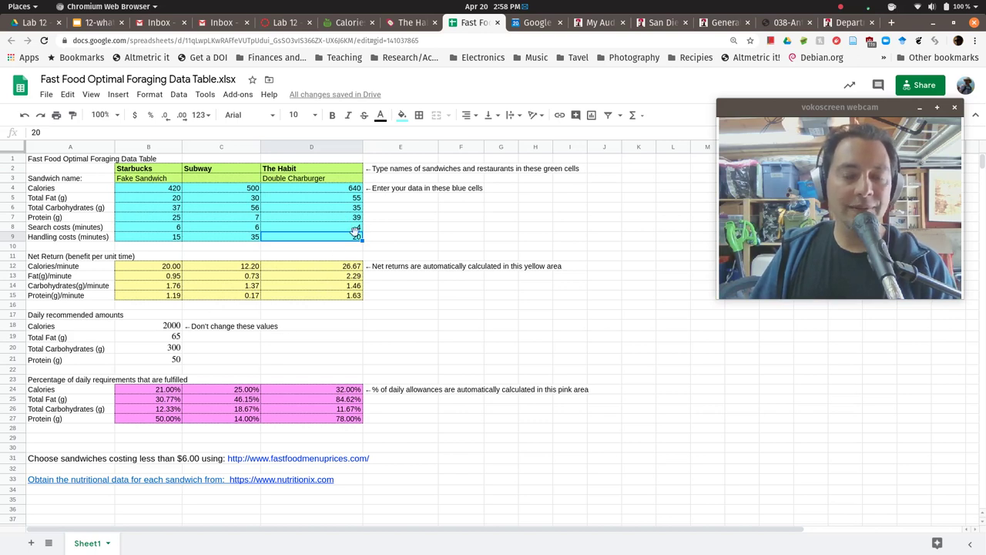
Scroll the Lab 12 assignment past Part 4 to the Part 5 Reflection and Write-up instructions
left_click(284, 22)
scroll(357, 389, "down", 5)
scroll(358, 401, "down", 3)
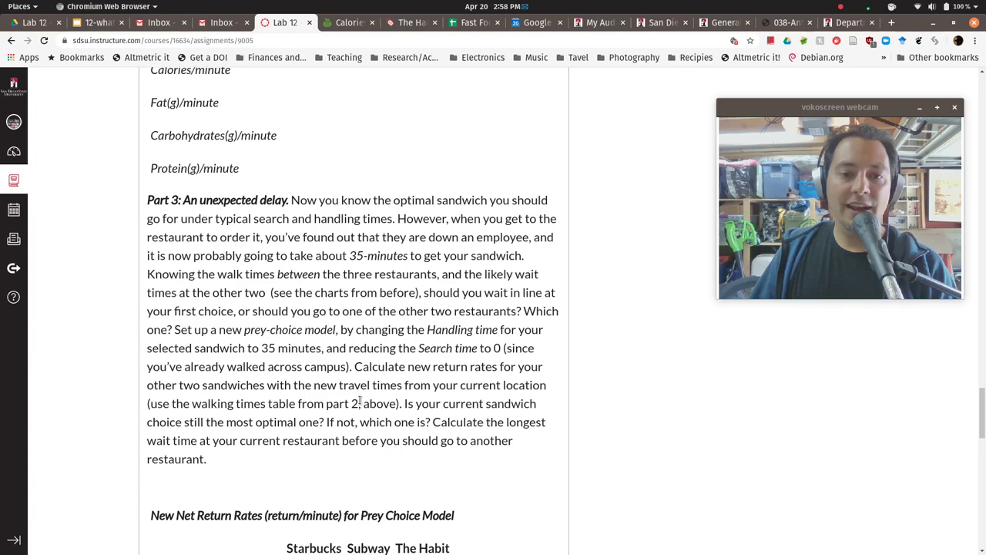
scroll(357, 401, "down", 2)
scroll(358, 402, "down", 3)
scroll(361, 402, "up", 1)
scroll(361, 402, "down", 2)
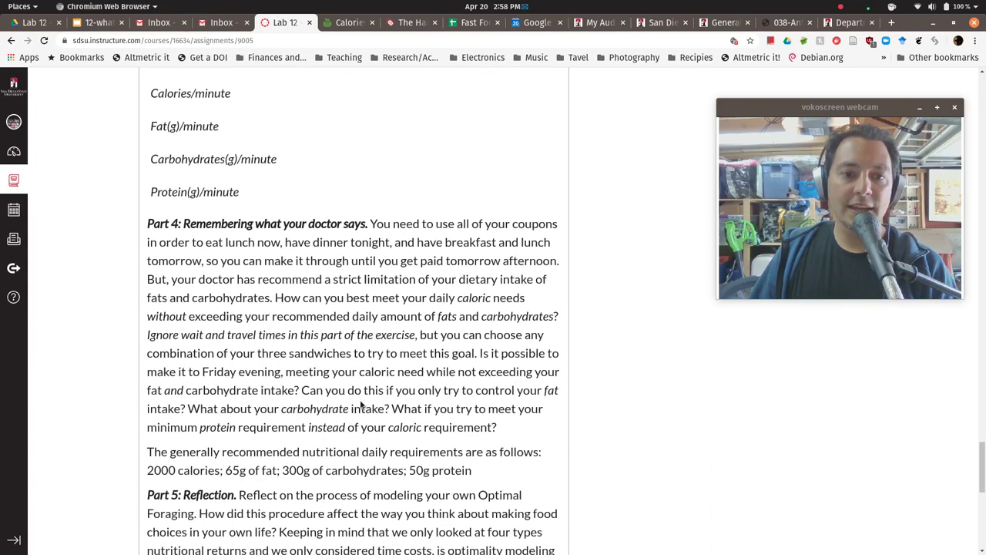
scroll(361, 401, "down", 3)
scroll(361, 406, "up", 1)
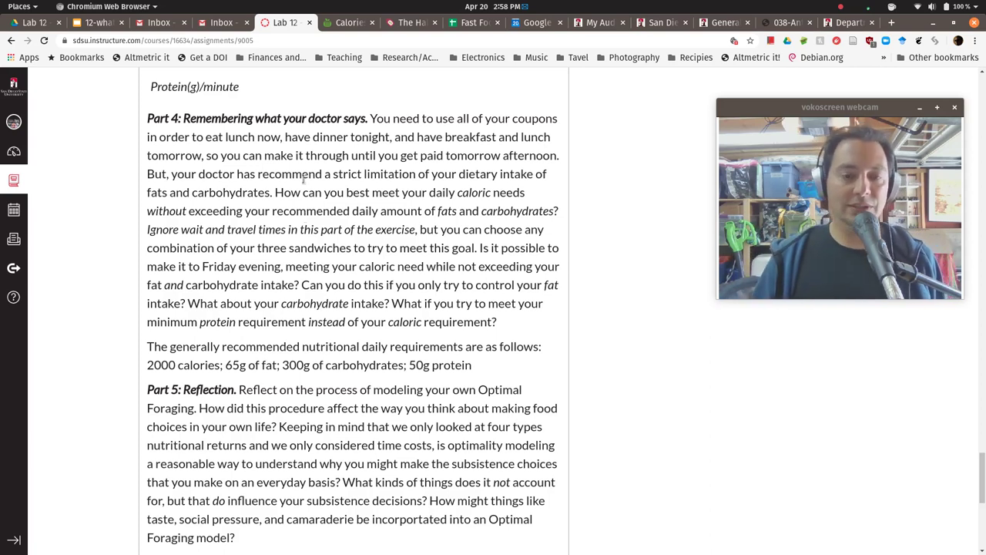
scroll(304, 178, "down", 3)
scroll(368, 381, "down", 3)
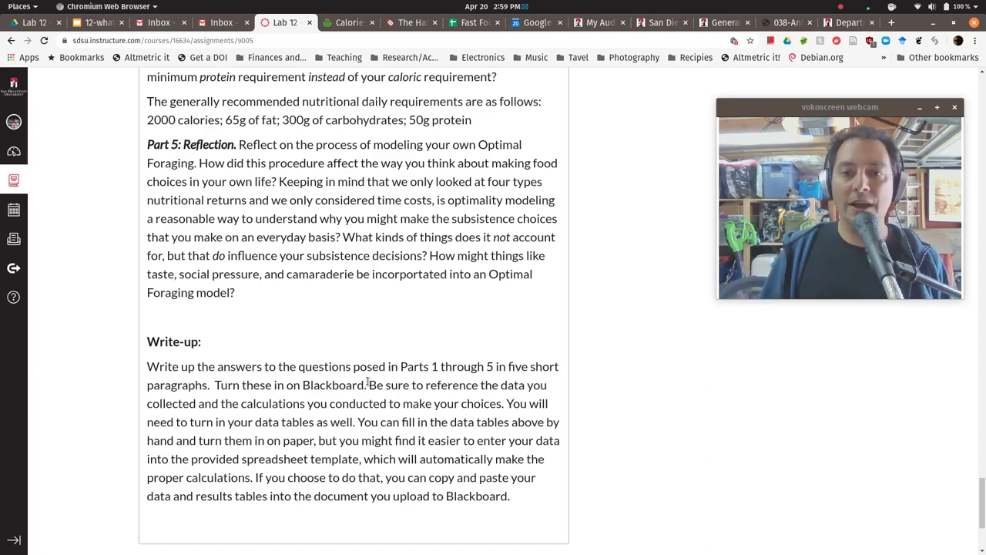
key("super")
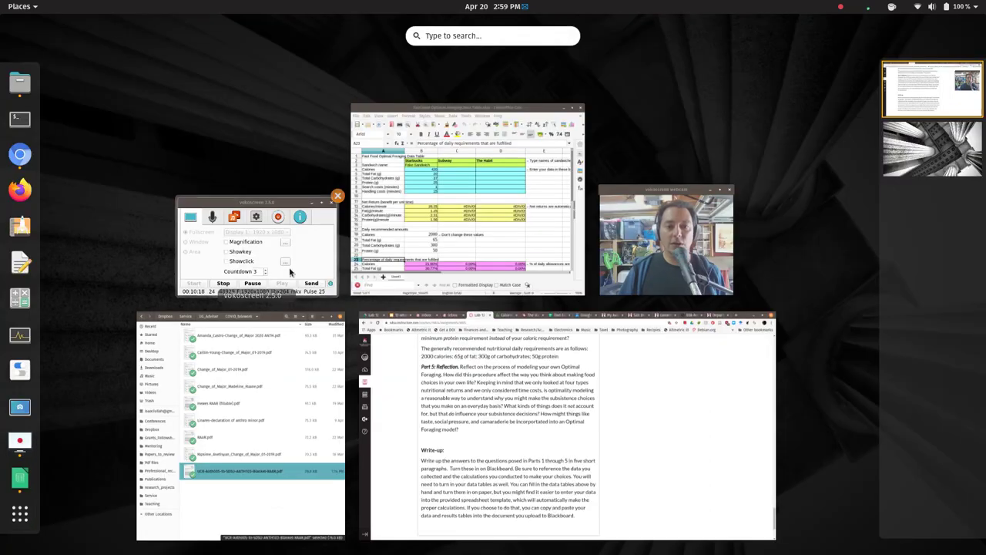
left_click(319, 261)
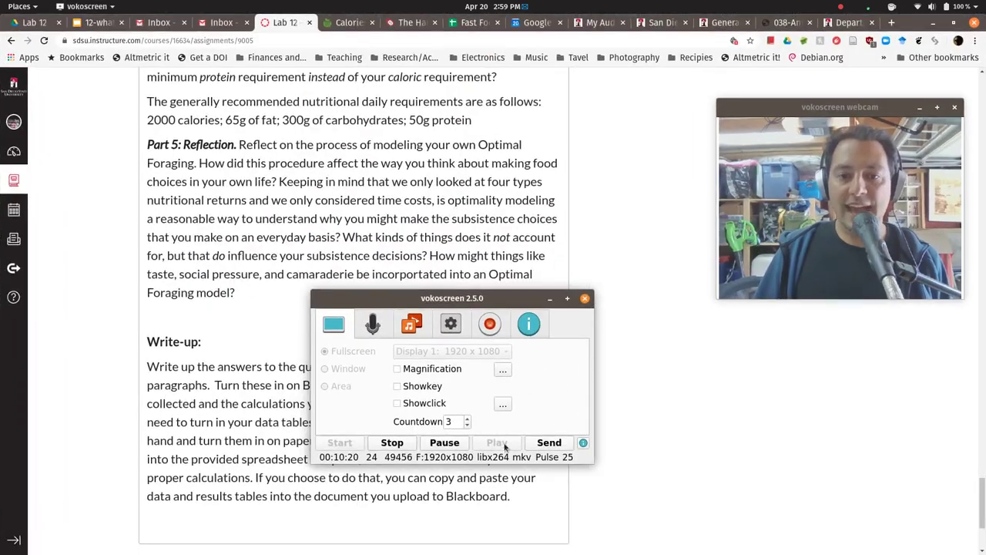